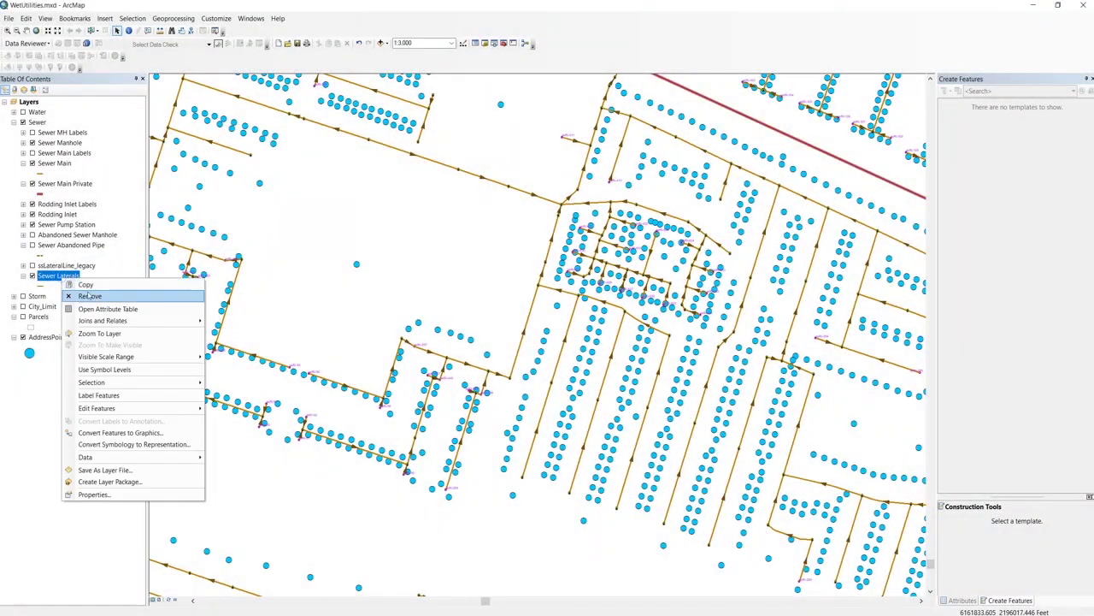
Verify the Sewer Laterals attribute table is empty, then zoom the map in to 1:800.
click(99, 306)
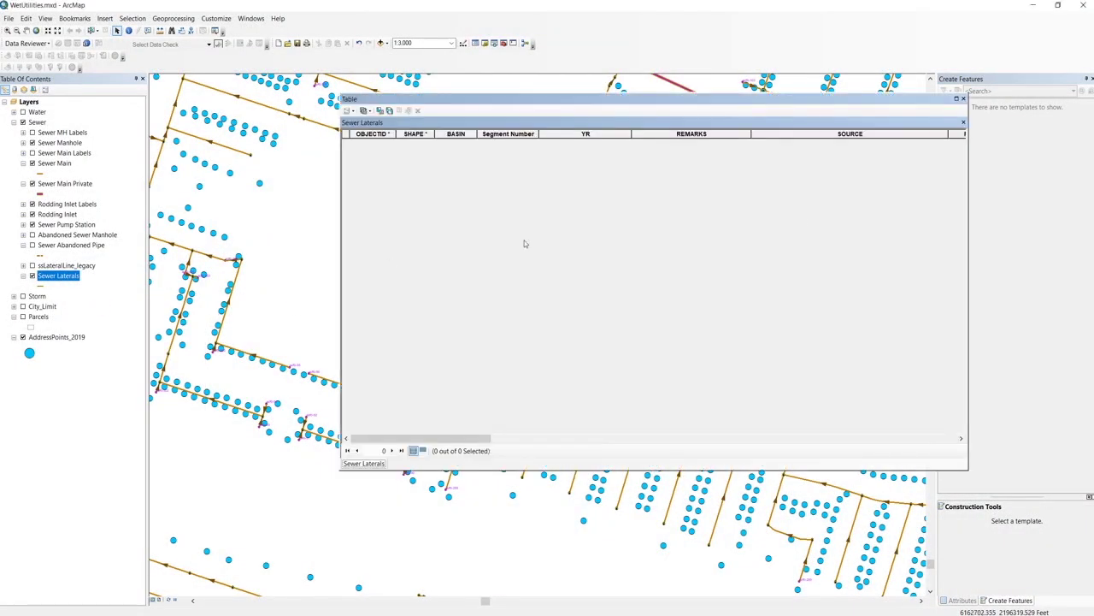
click(962, 99)
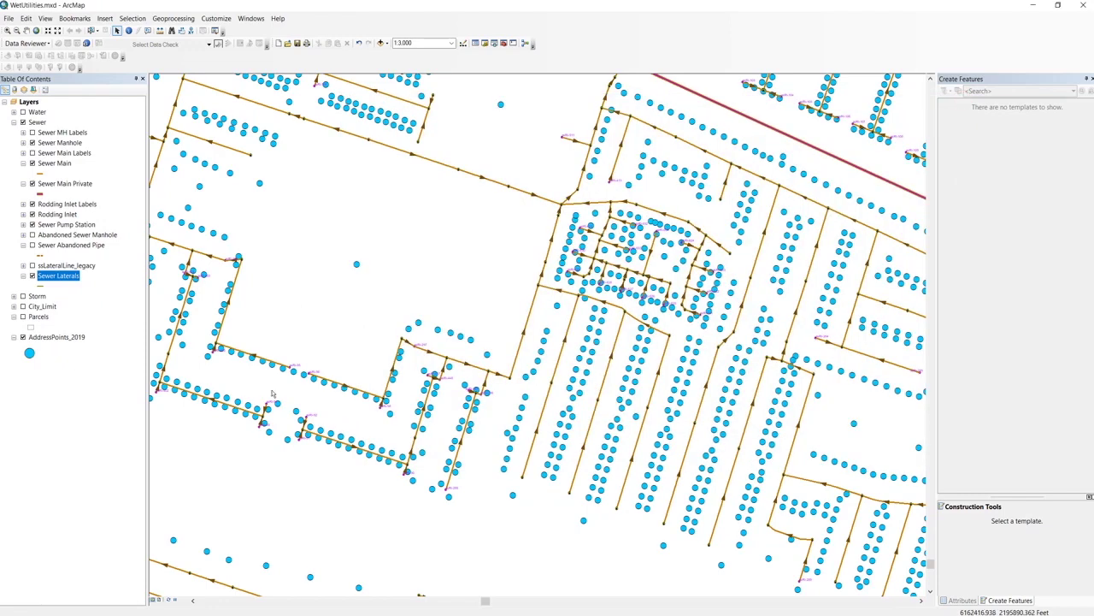
scroll(261, 357, up, 2)
scroll(261, 357, up, 3)
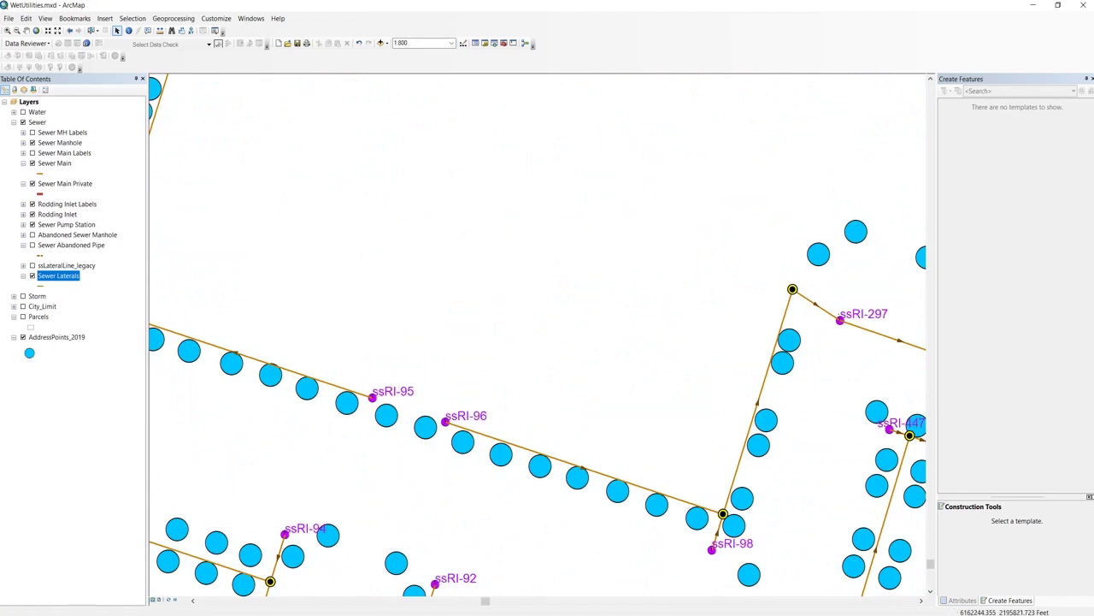
Review the Water Geometric Network Editing requirements in Chrome and start the solution download.
key(alt+Tab)
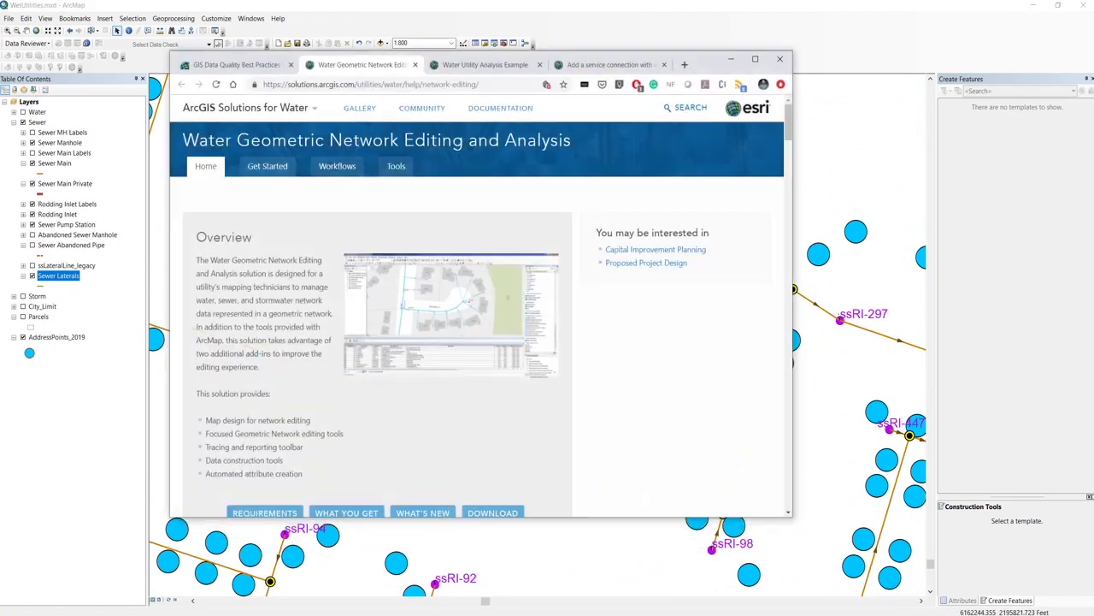
scroll(602, 212, down, 3)
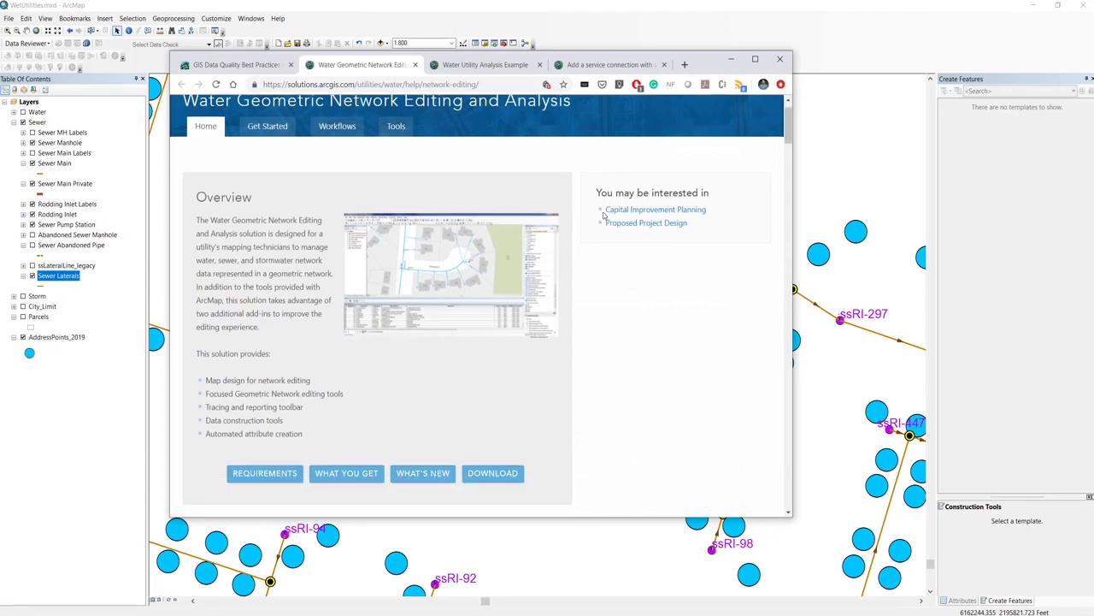
scroll(603, 212, up, 1)
scroll(603, 216, up, 2)
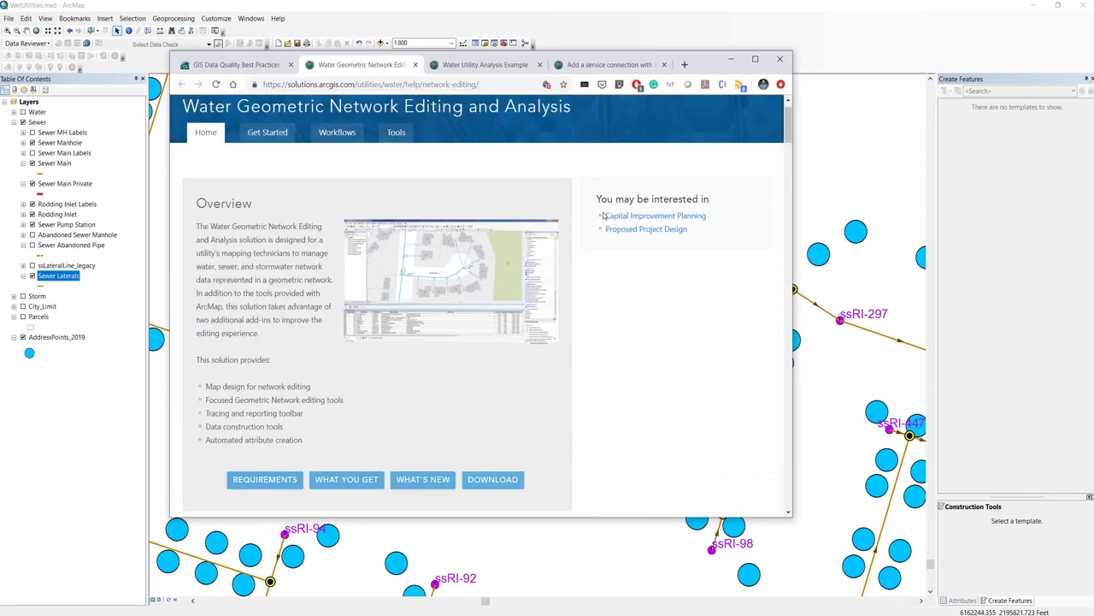
scroll(602, 231, down, 2)
scroll(601, 243, down, 2)
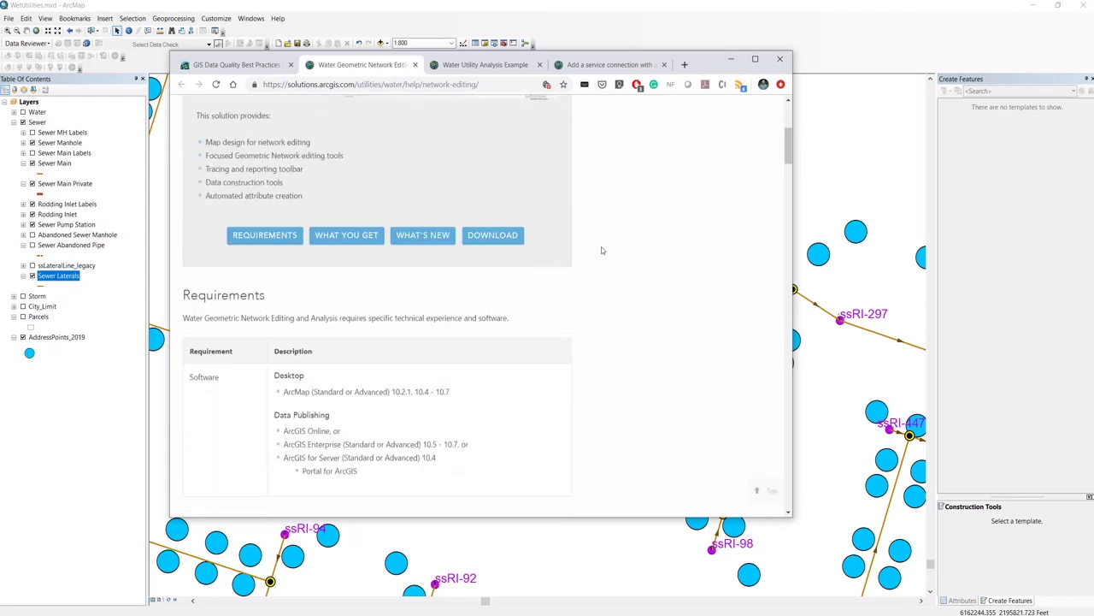
click(476, 236)
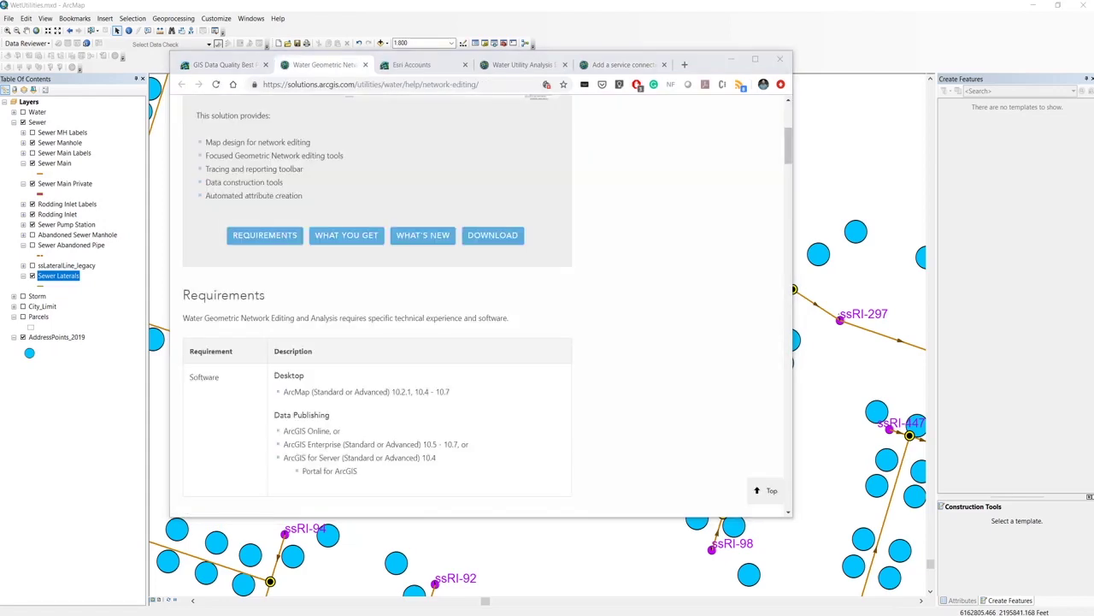
Browse the downloaded solution to Application > Add-ins and launch AttributeAssistant.esriAddIn.
drag(636, 186, 543, 124)
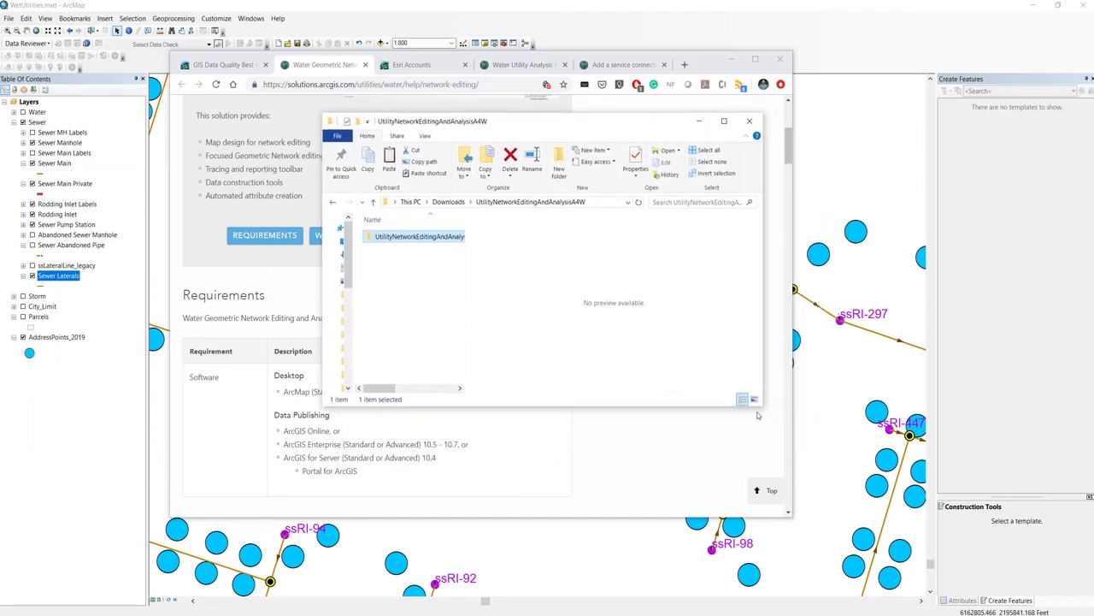
drag(762, 405, 877, 406)
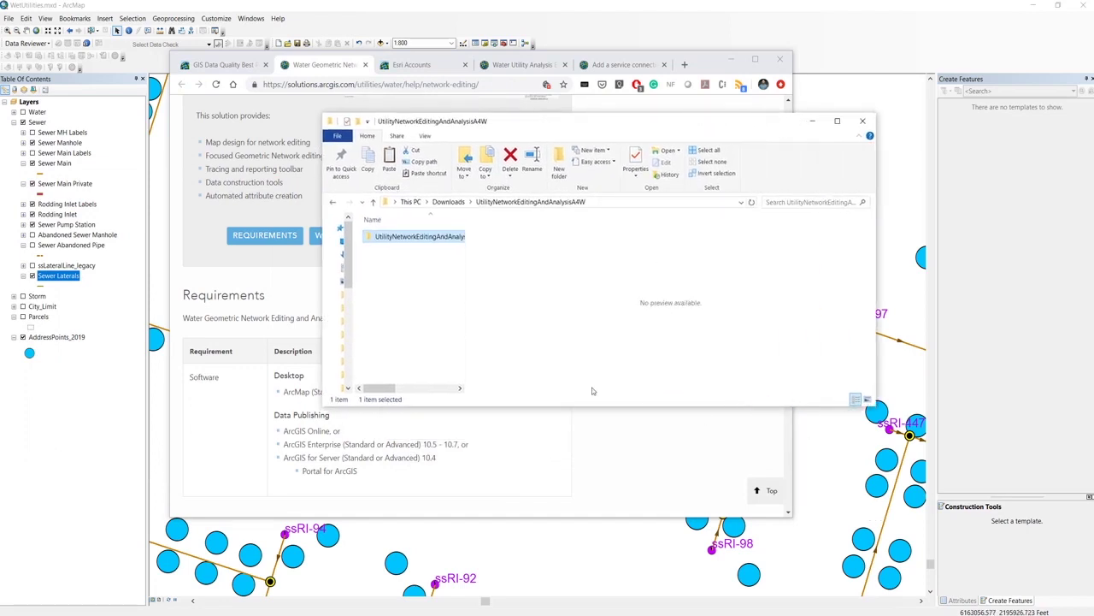
drag(492, 407, 493, 535)
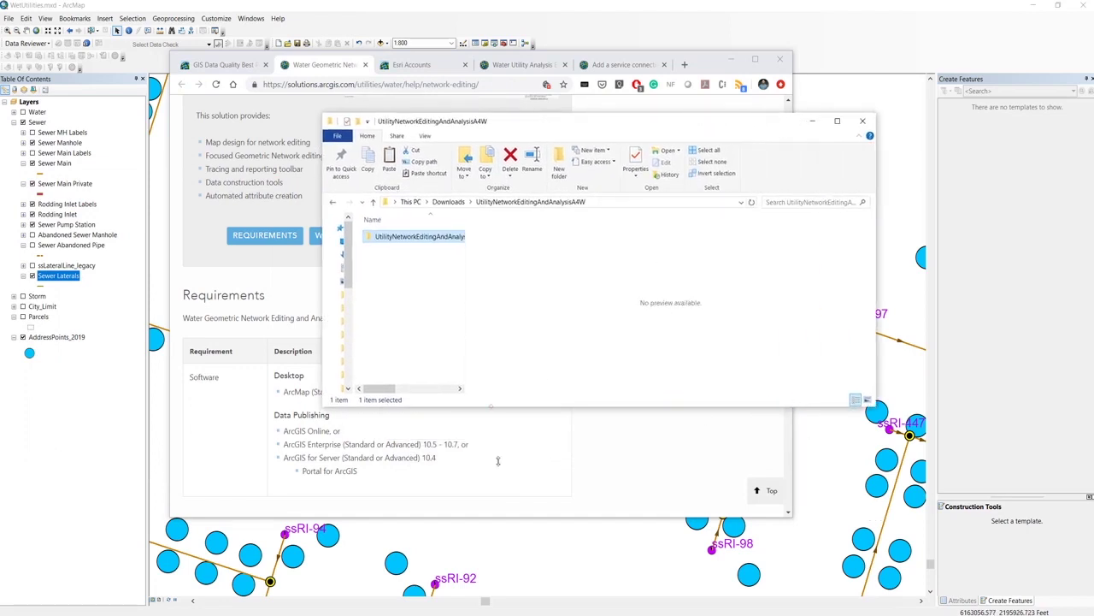
double_click(423, 239)
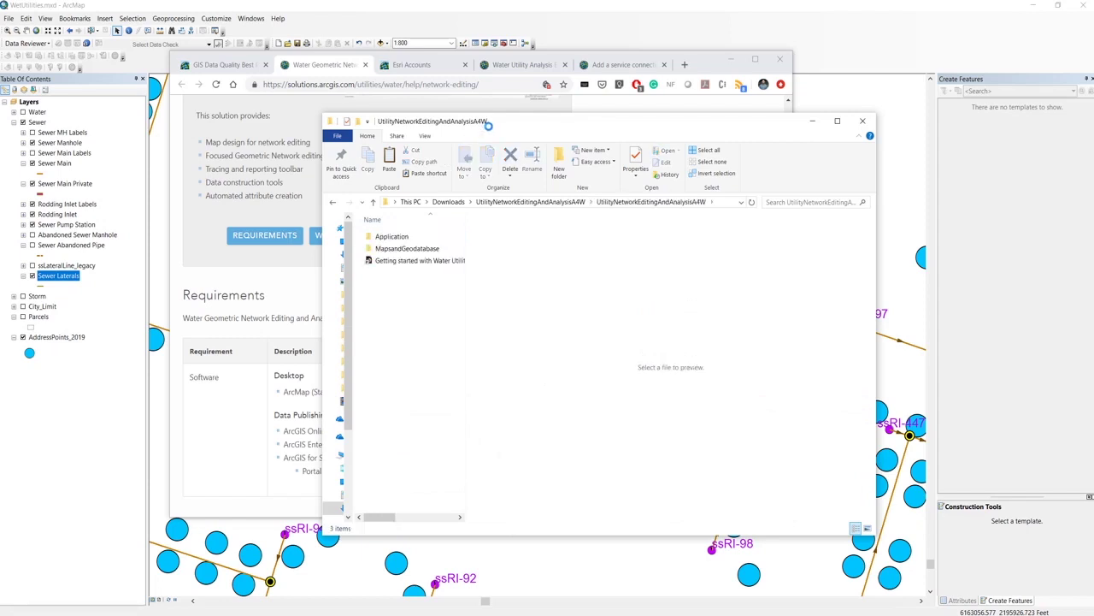
double_click(502, 121)
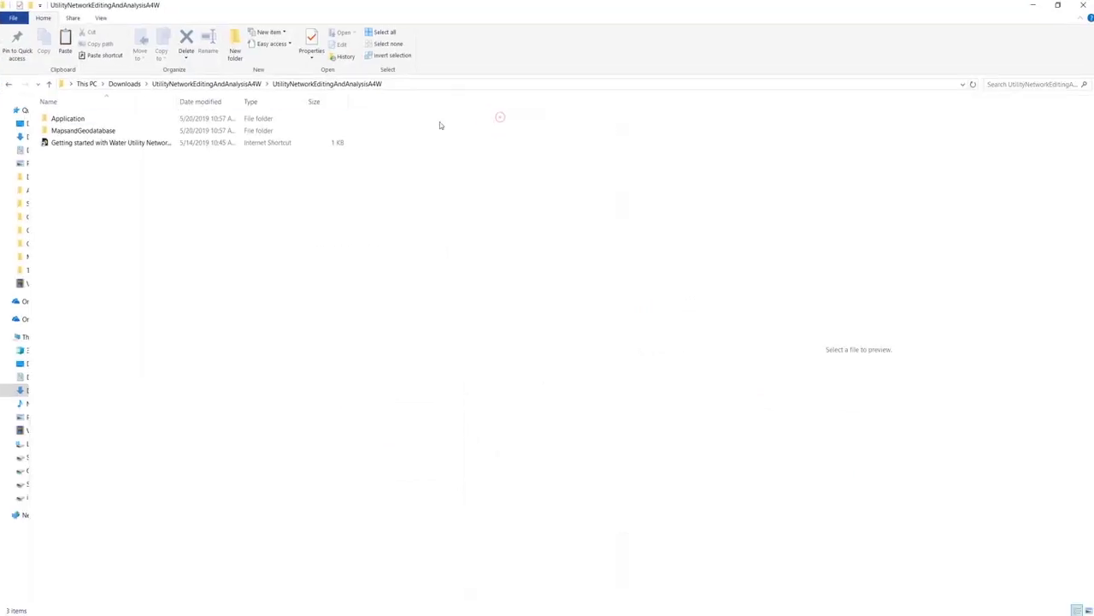
double_click(76, 122)
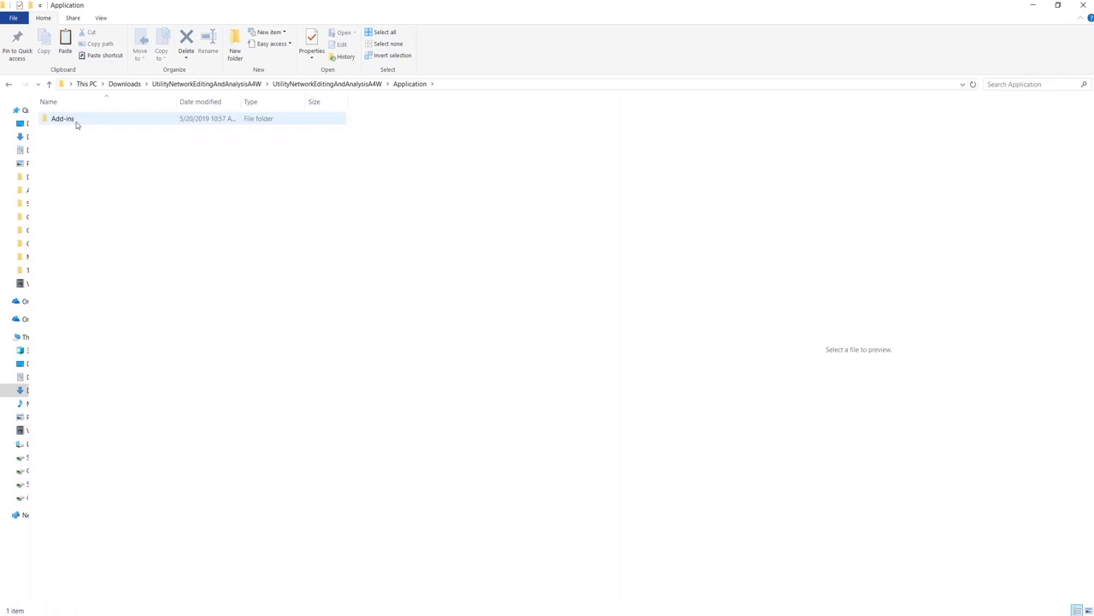
click(76, 121)
double_click(76, 122)
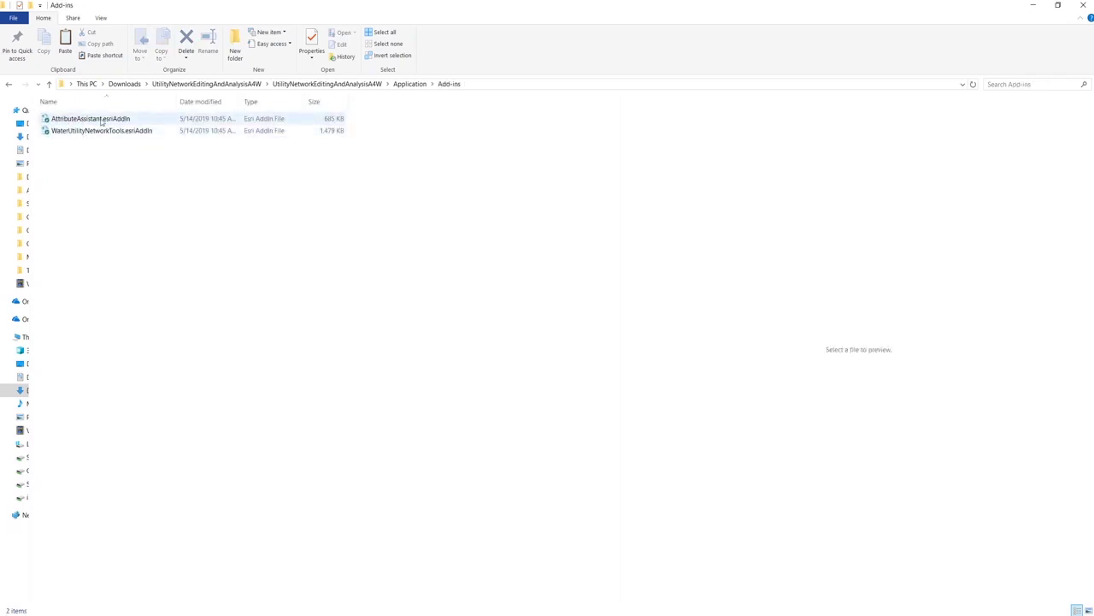
click(102, 119)
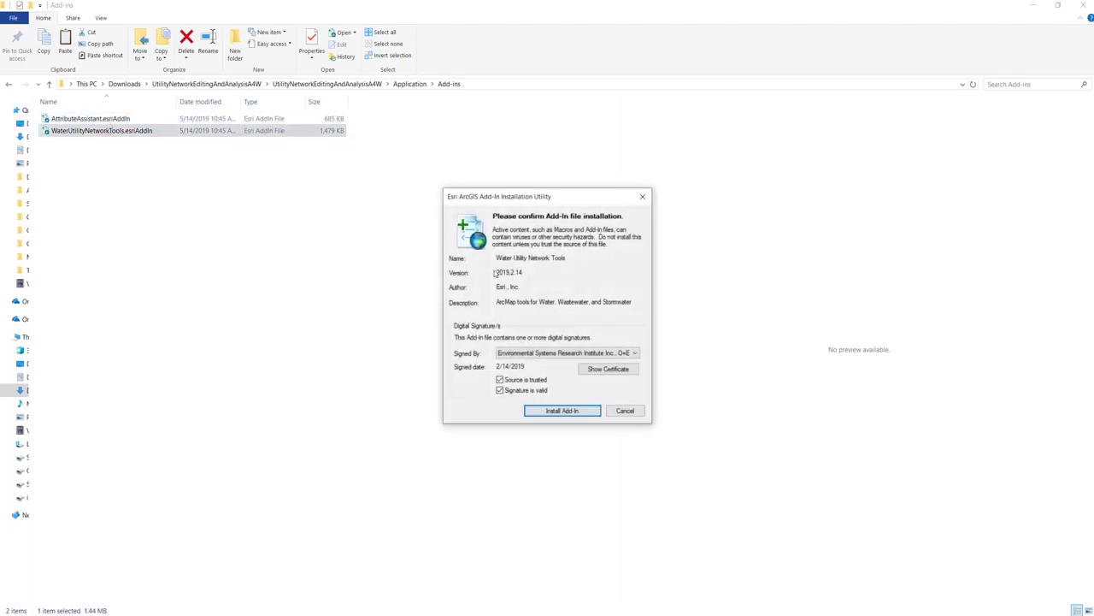
Install the Water Utility Network Tools add-in, confirm success, and minimize File Explorer and the browser.
click(549, 412)
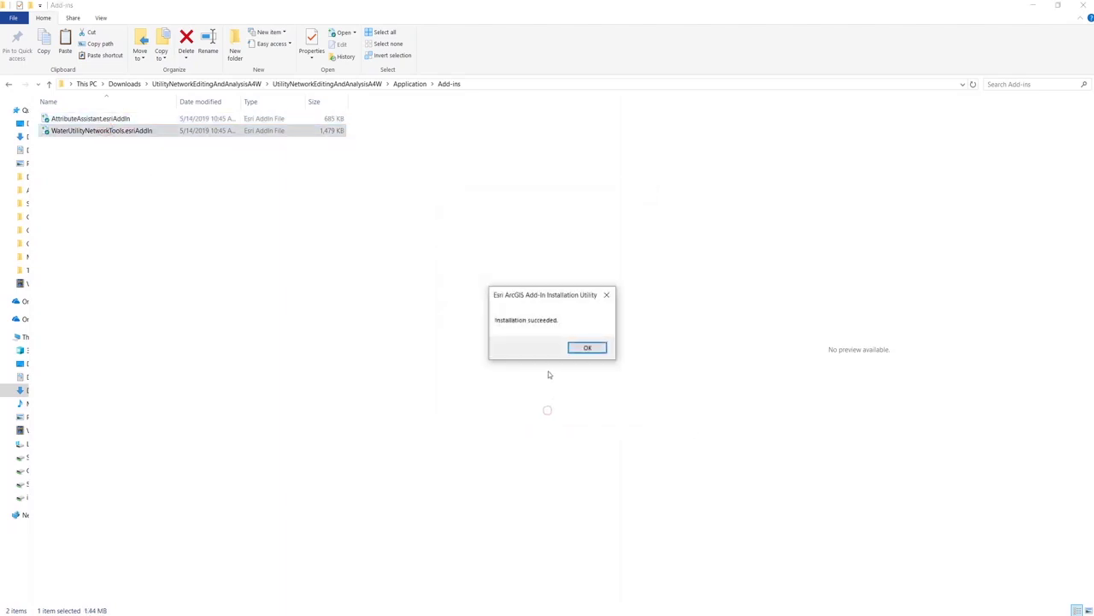
click(590, 348)
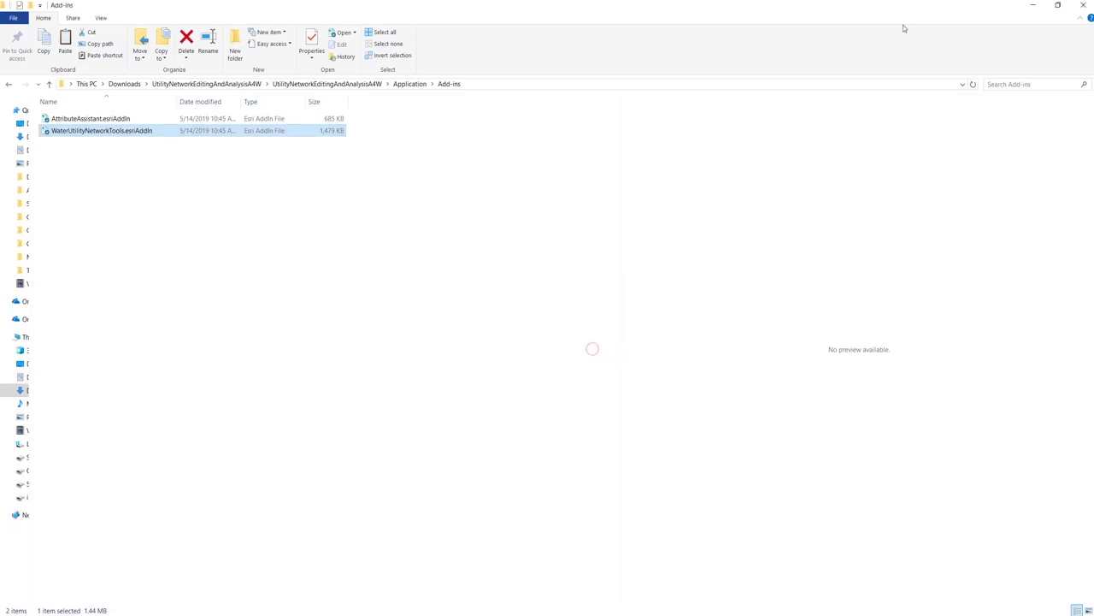
click(1032, 6)
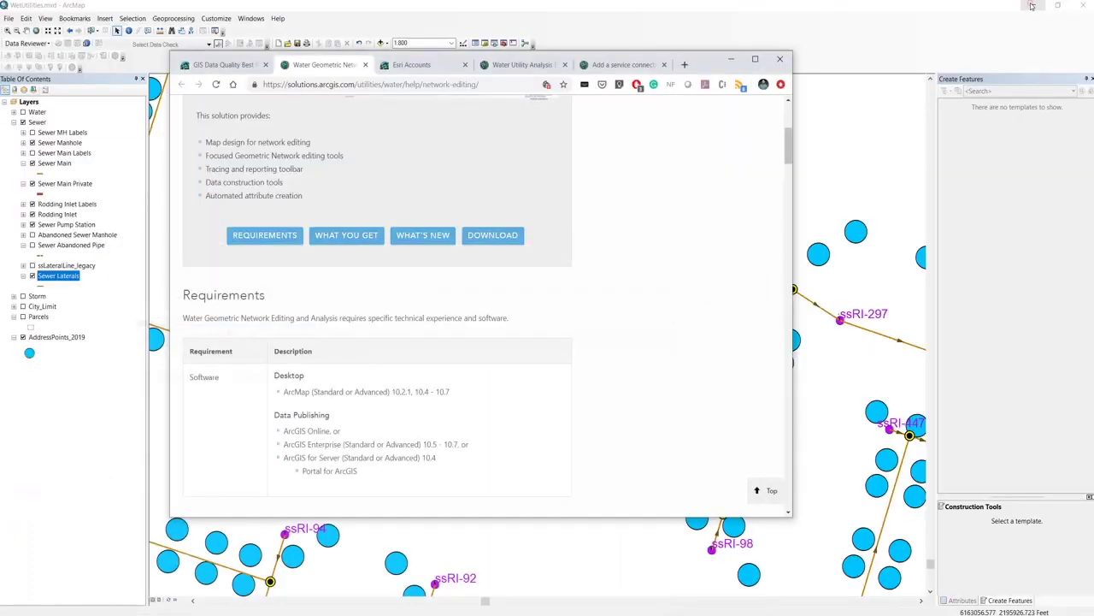
click(731, 59)
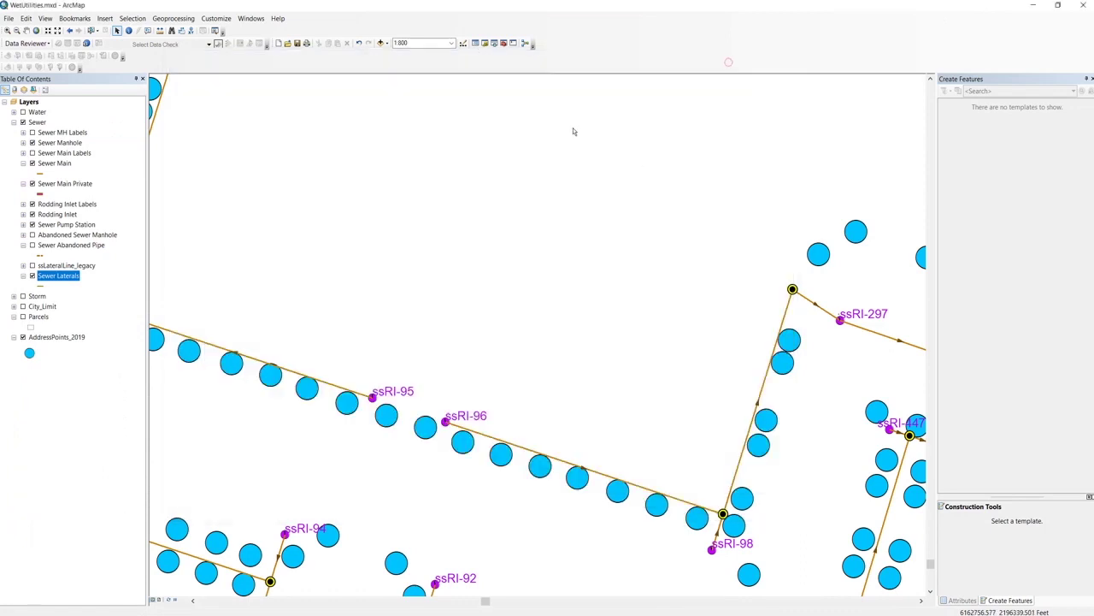
Turn on the Attribute Assistant, Water Utility Network Editing and Editor toolbars.
right_click(587, 43)
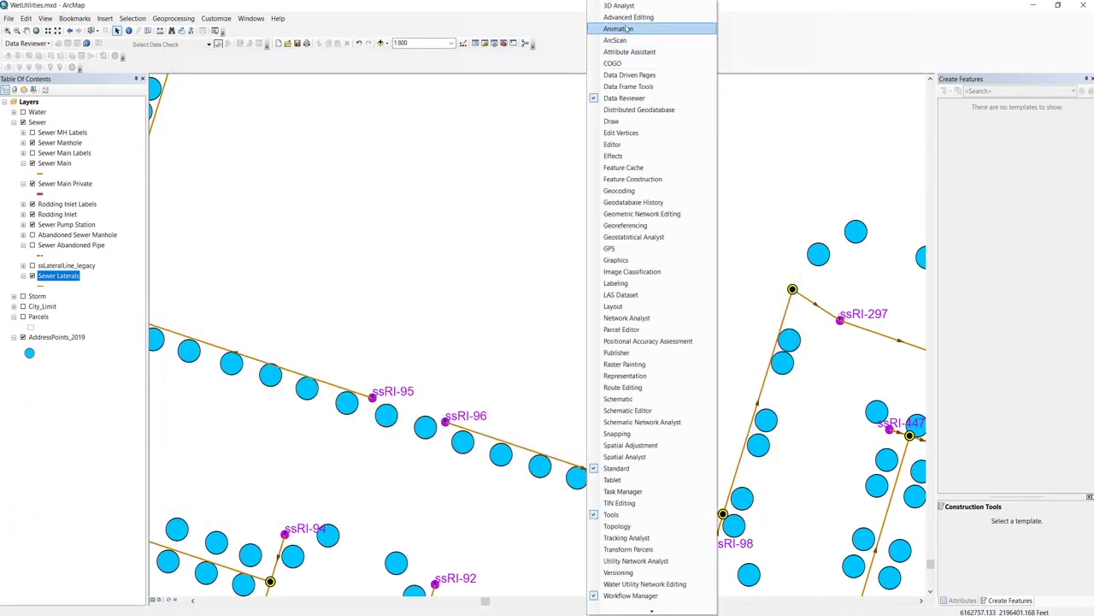
click(655, 52)
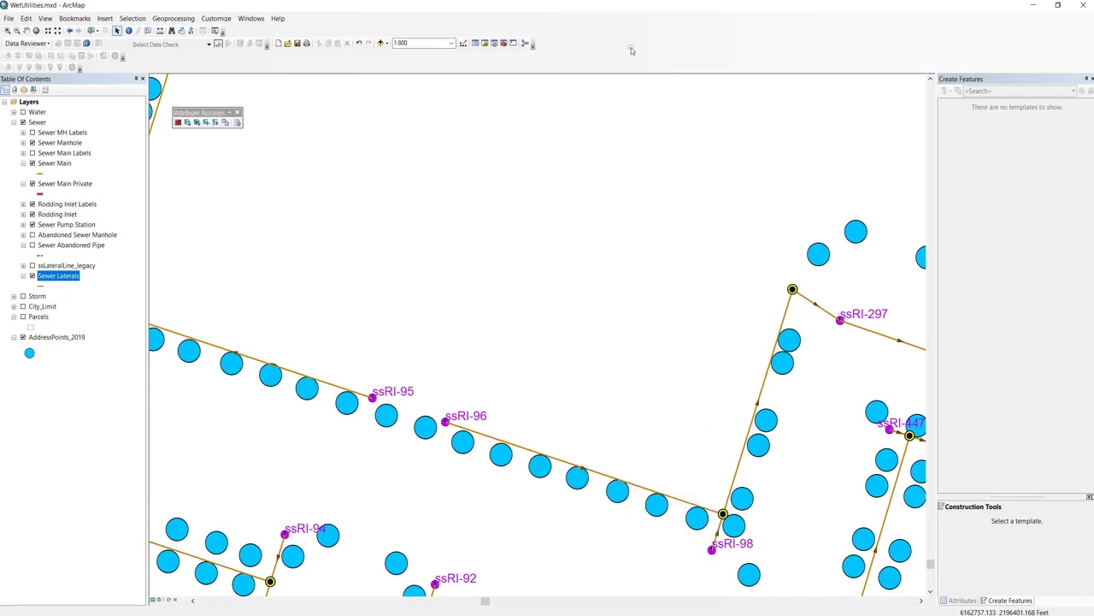
right_click(595, 44)
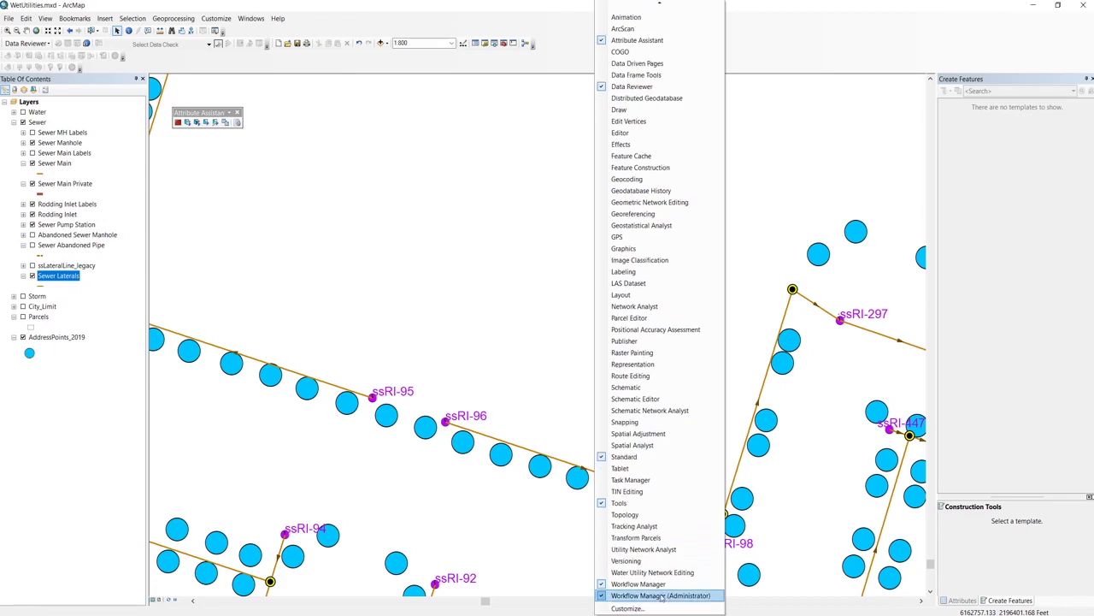
click(660, 576)
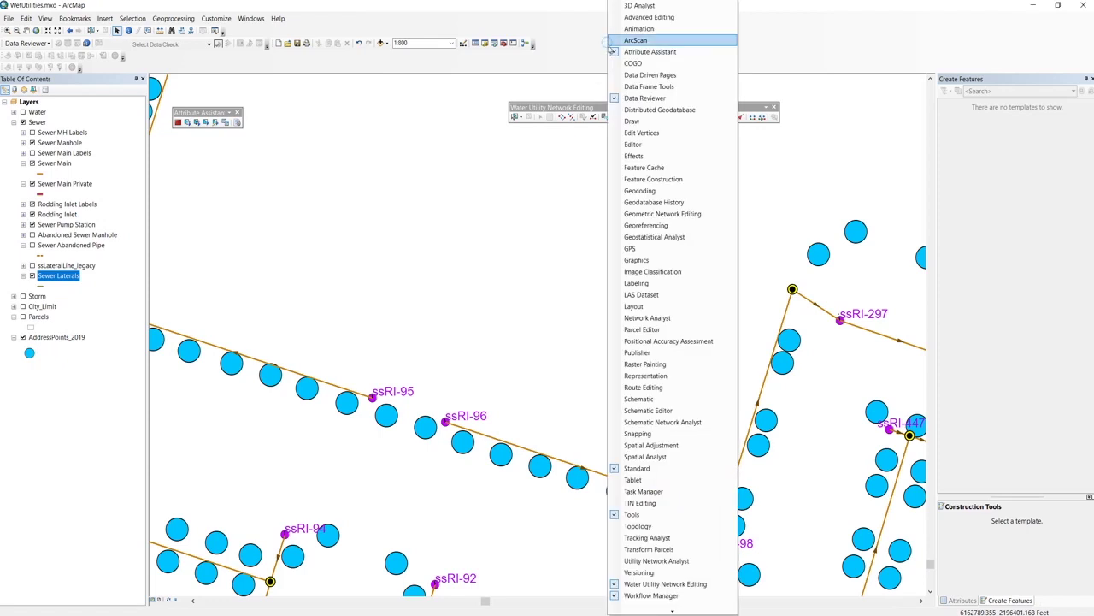
click(654, 145)
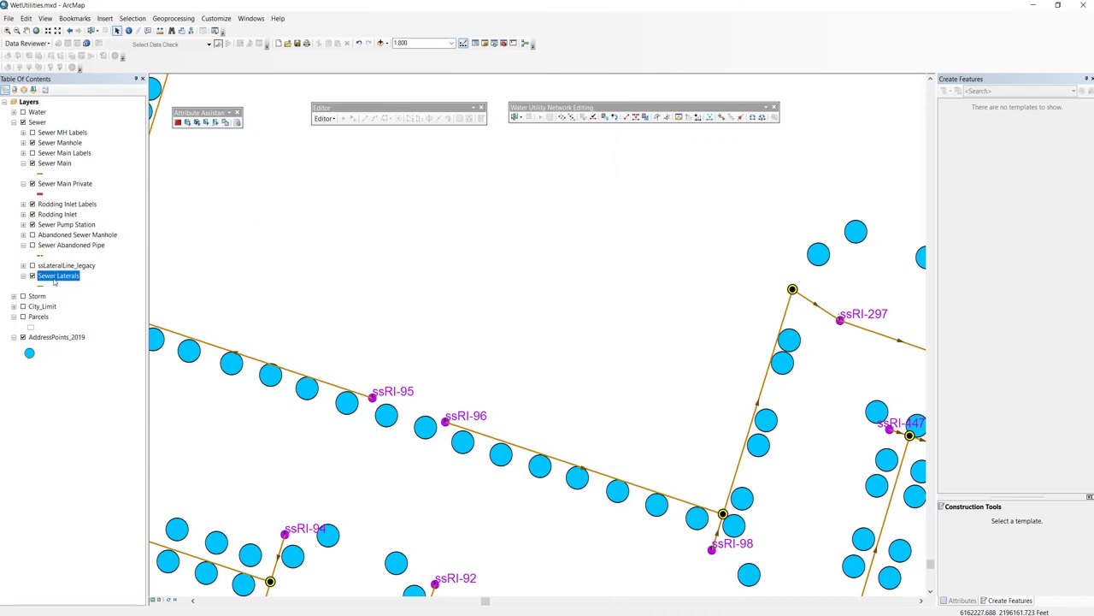
Open the Attribute Assistant config file location and select loaded.water.config.
click(237, 123)
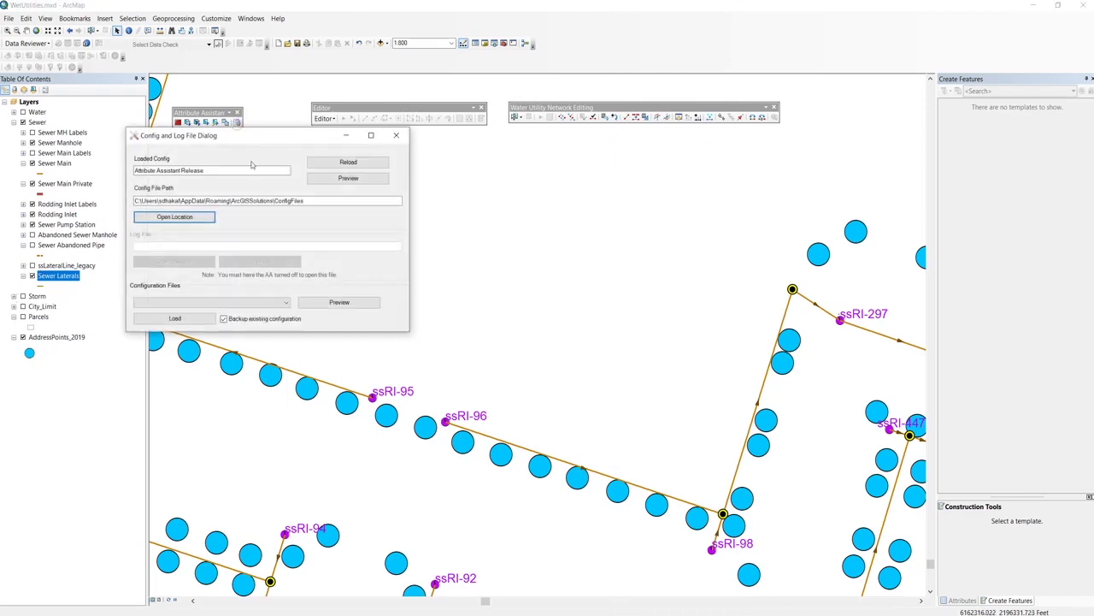
click(208, 220)
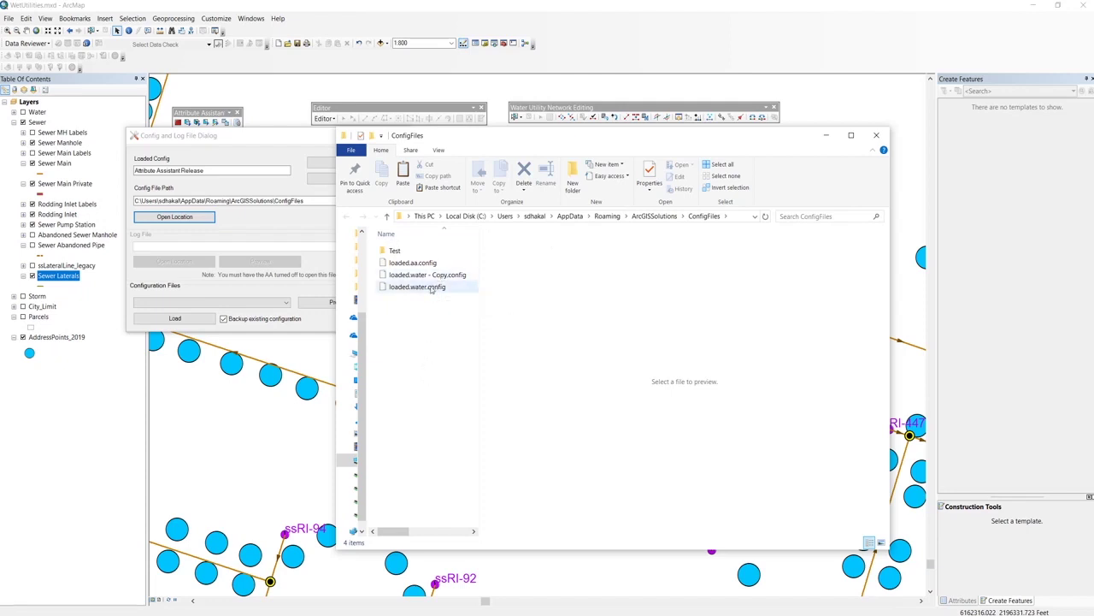
click(431, 290)
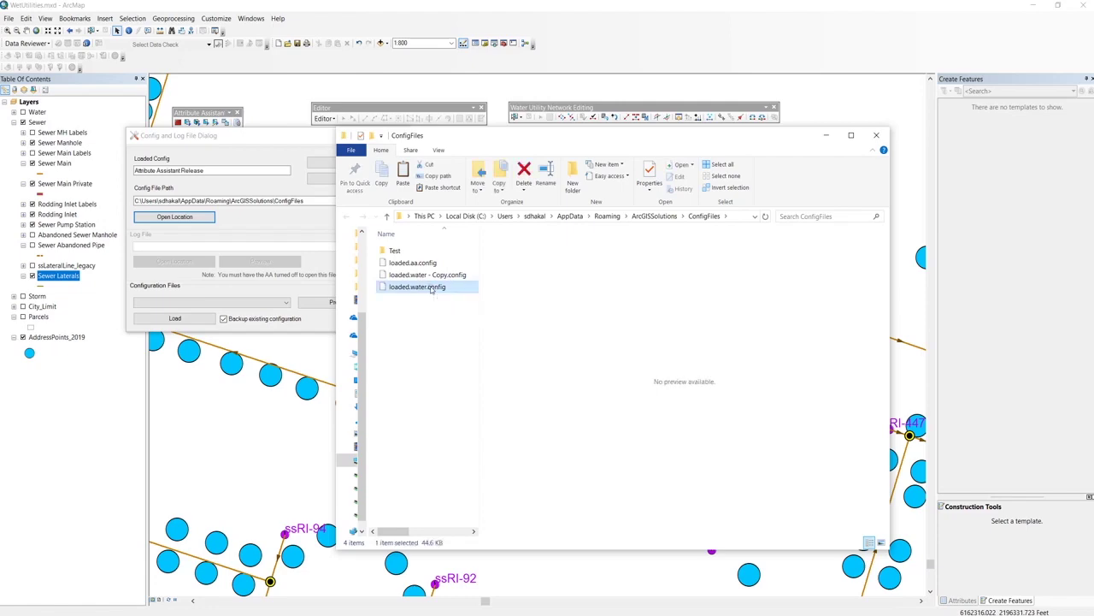
Open loaded.water.config in Notepad++ and close the Config and Log File dialog.
right_click(431, 289)
click(480, 308)
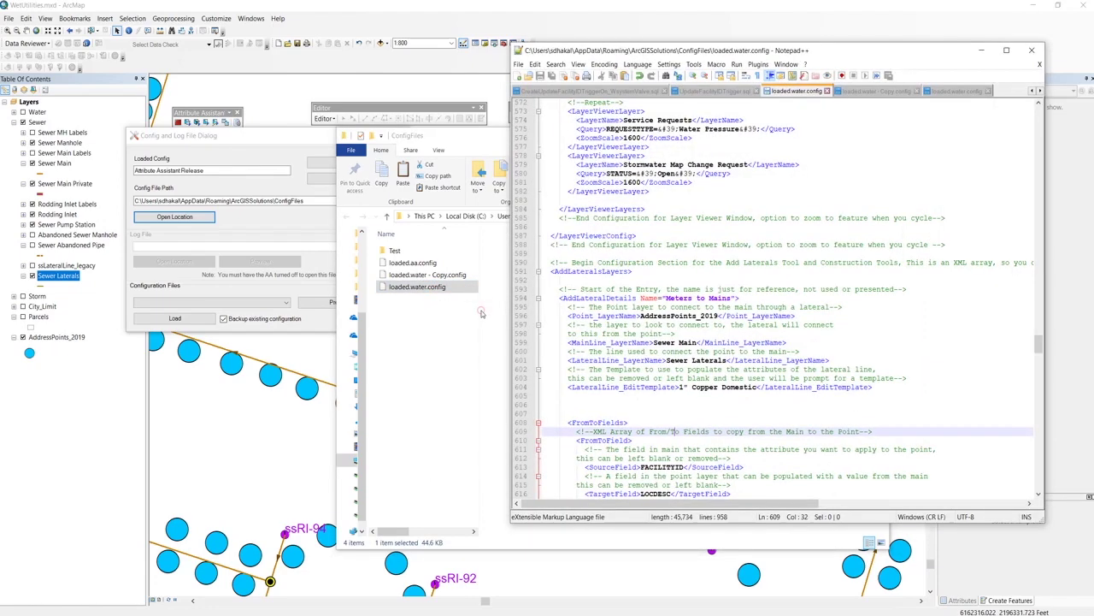
click(466, 142)
click(827, 139)
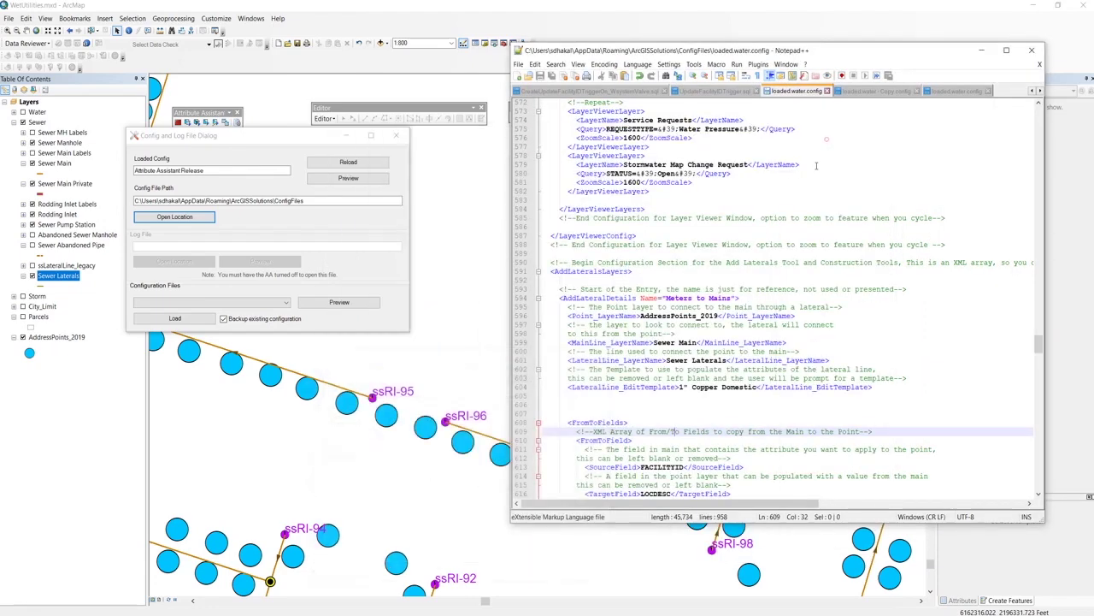
scroll(772, 324, down, 4)
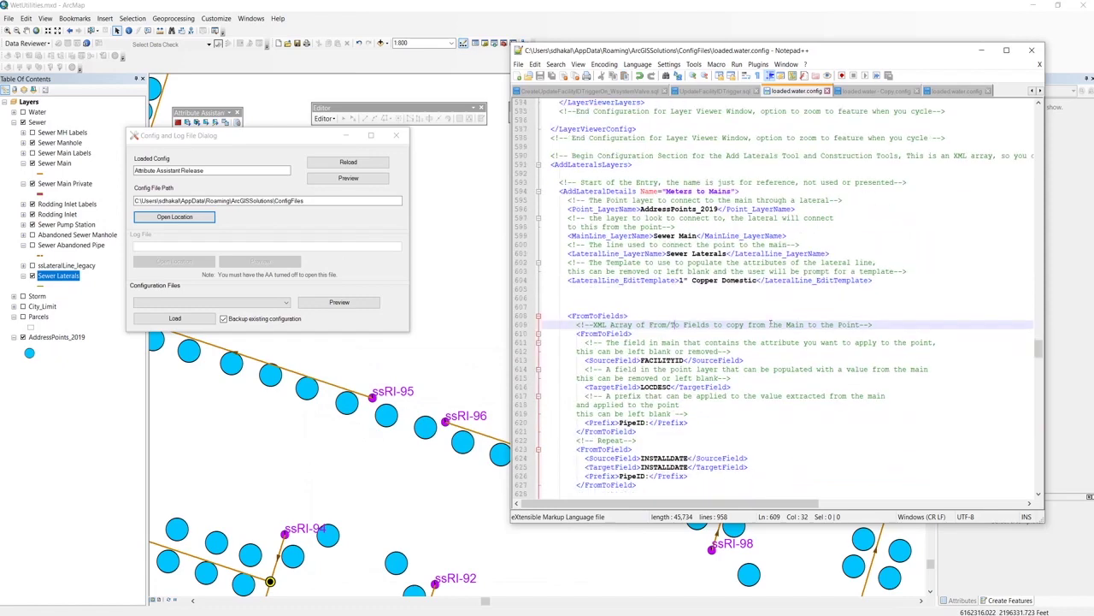
scroll(756, 297, up, 1)
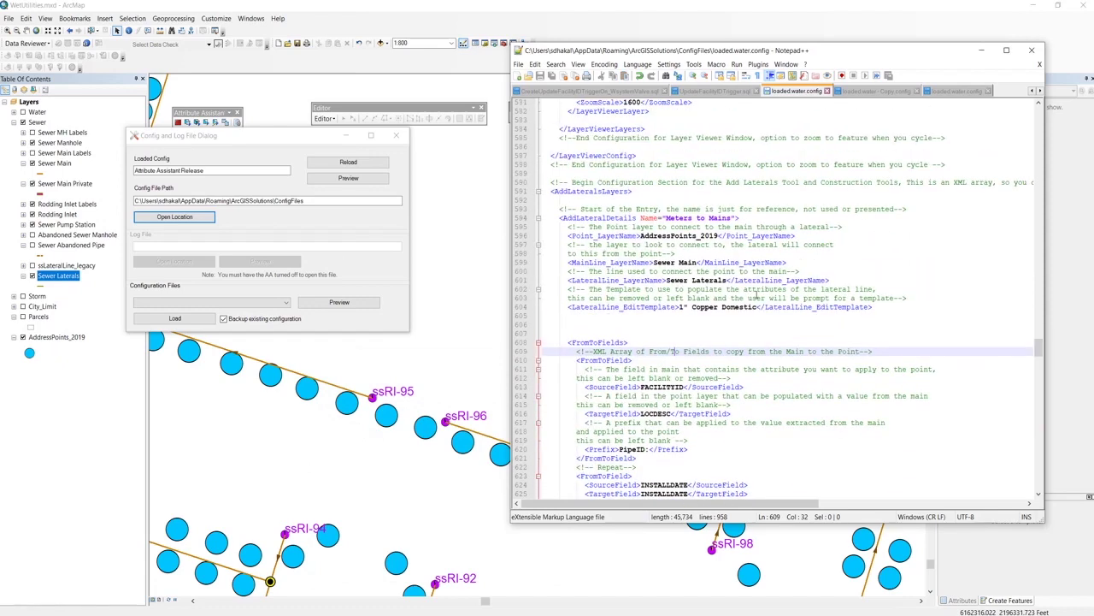
click(396, 136)
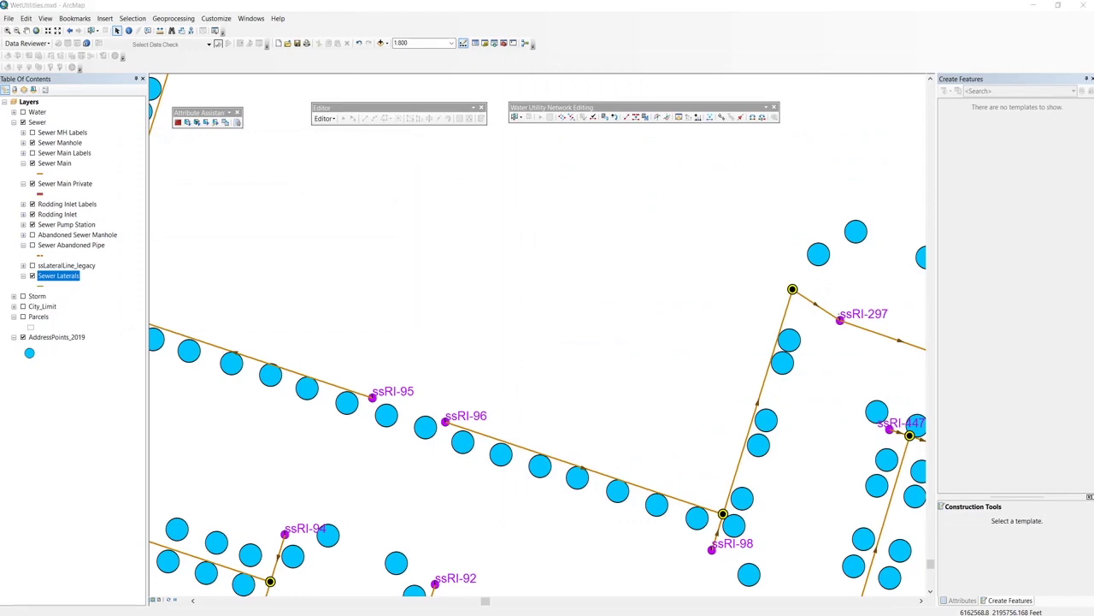
Highlight AddressPoints_2019, Sewer Main and Sewer Laterals in the AddLateralDetails block.
scroll(712, 319, up, 1)
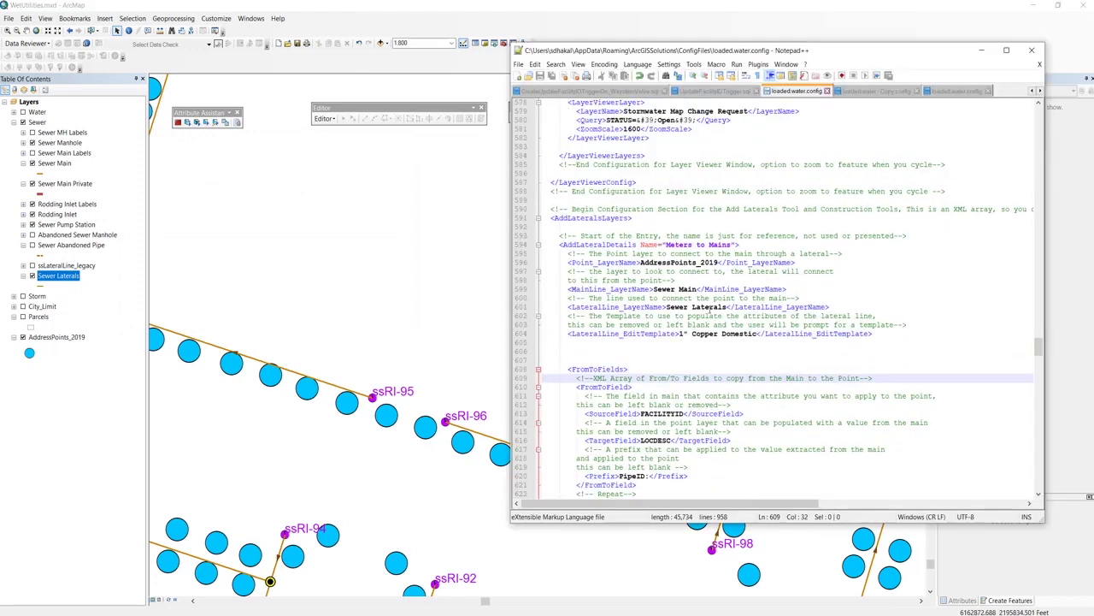
click(47, 340)
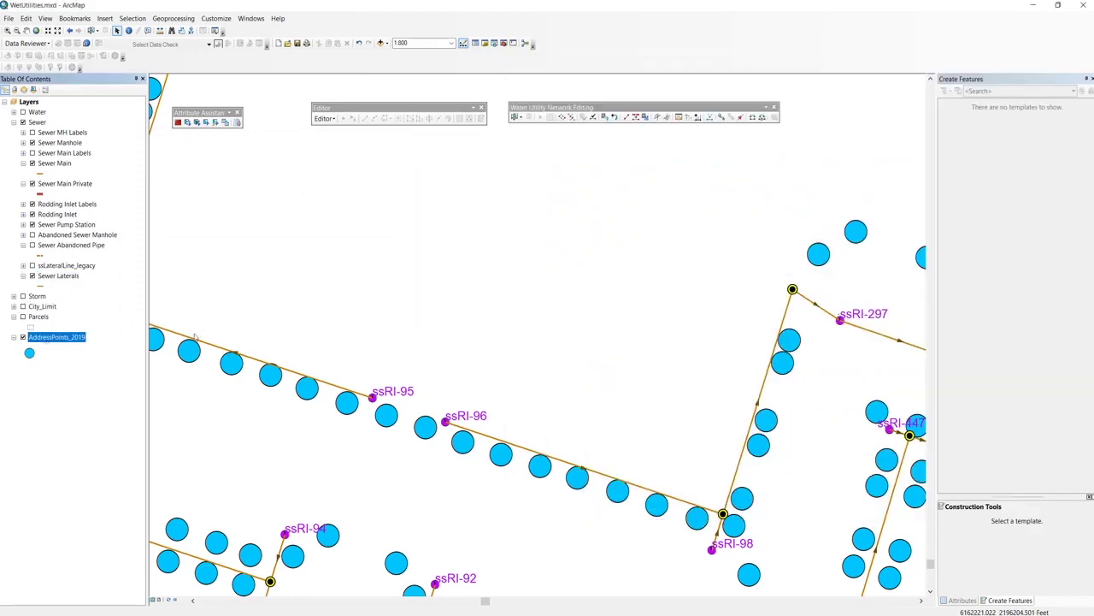
key(alt+Tab)
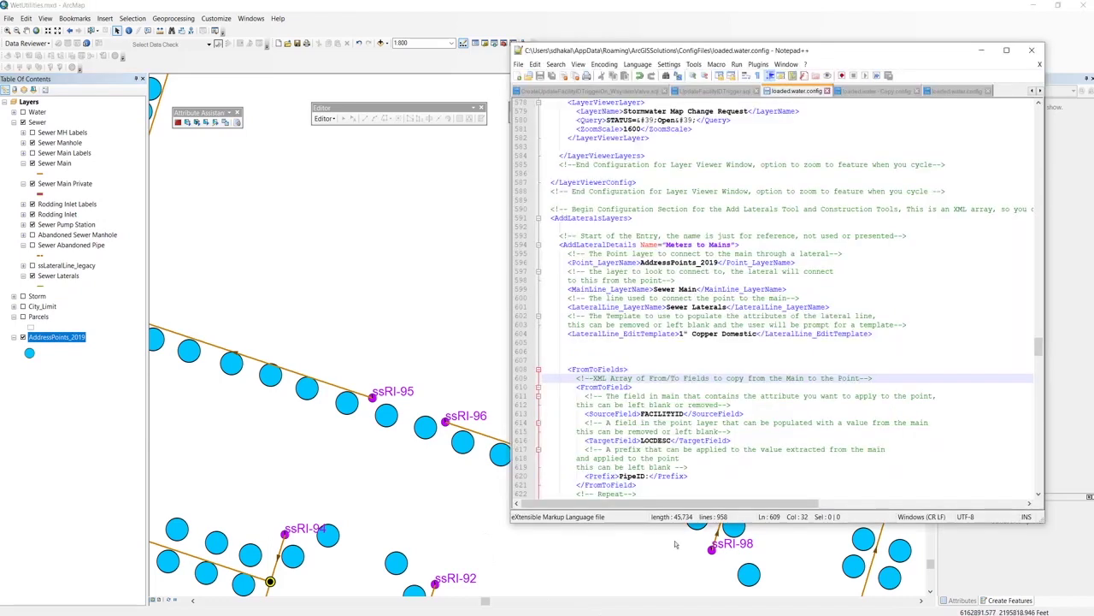
drag(642, 263, 719, 262)
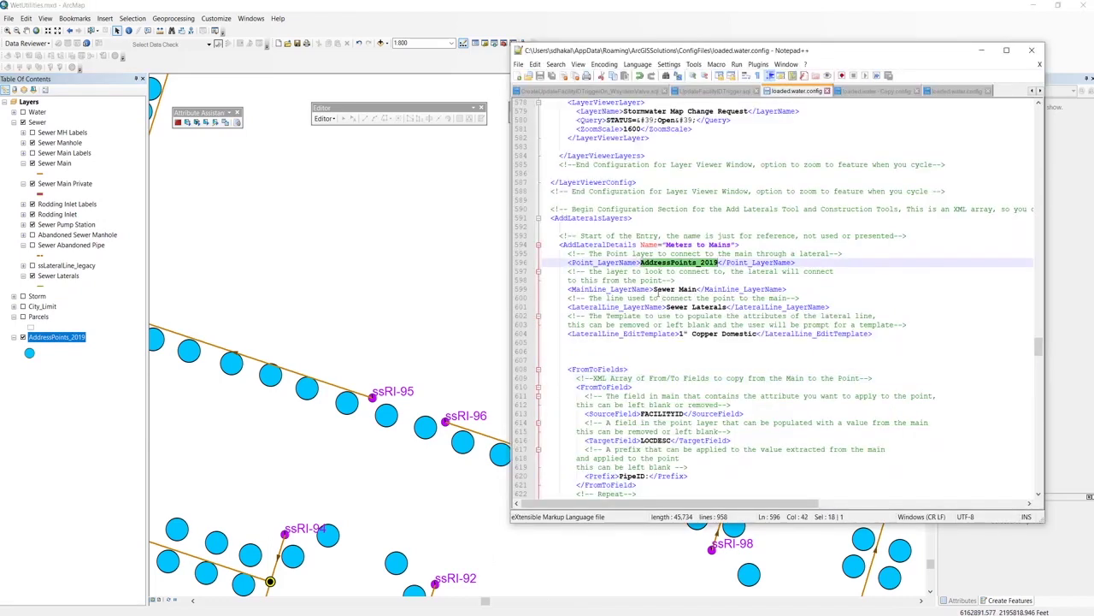
drag(654, 290, 696, 289)
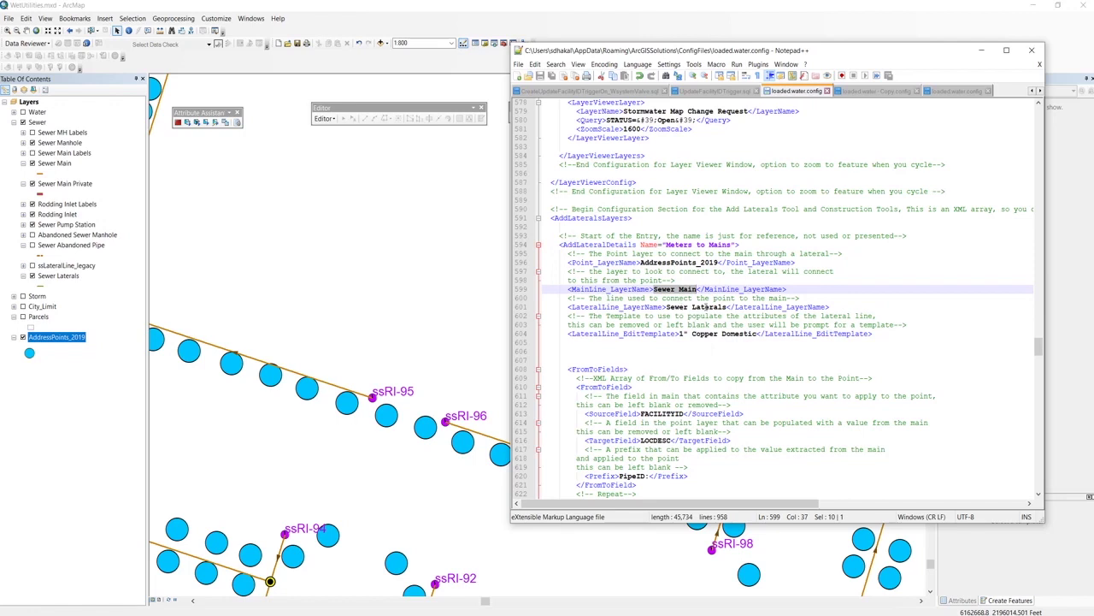
drag(666, 307, 726, 307)
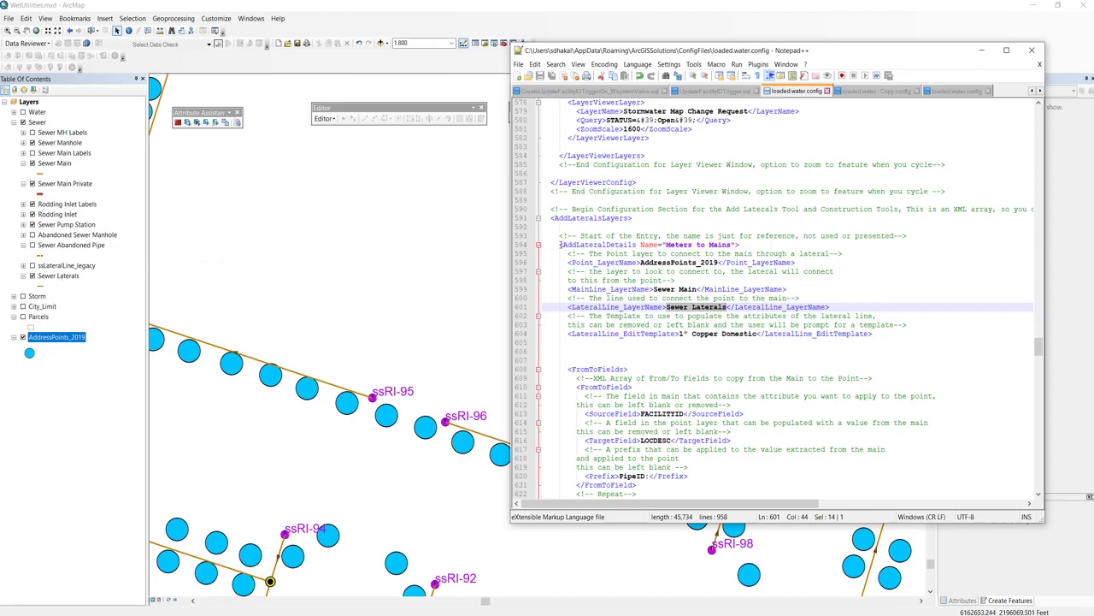
drag(561, 244, 633, 246)
Scroll down to highlight the closing </AddLateralDetails> tag, then minimize Notepad++.
click(644, 346)
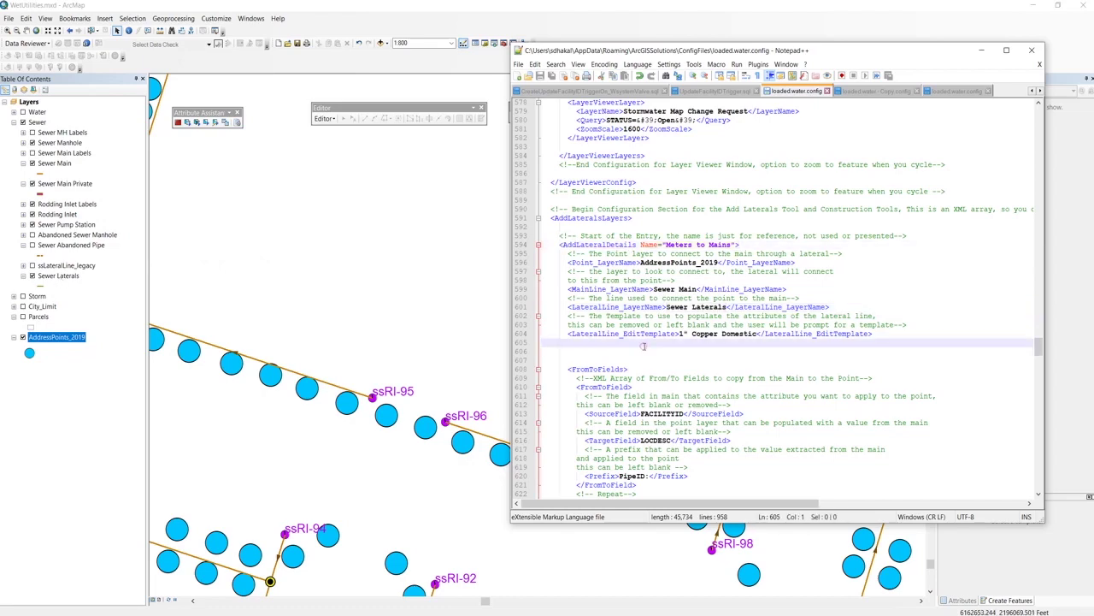
scroll(644, 347, down, 5)
scroll(644, 346, down, 5)
scroll(644, 346, down, 4)
scroll(644, 347, down, 5)
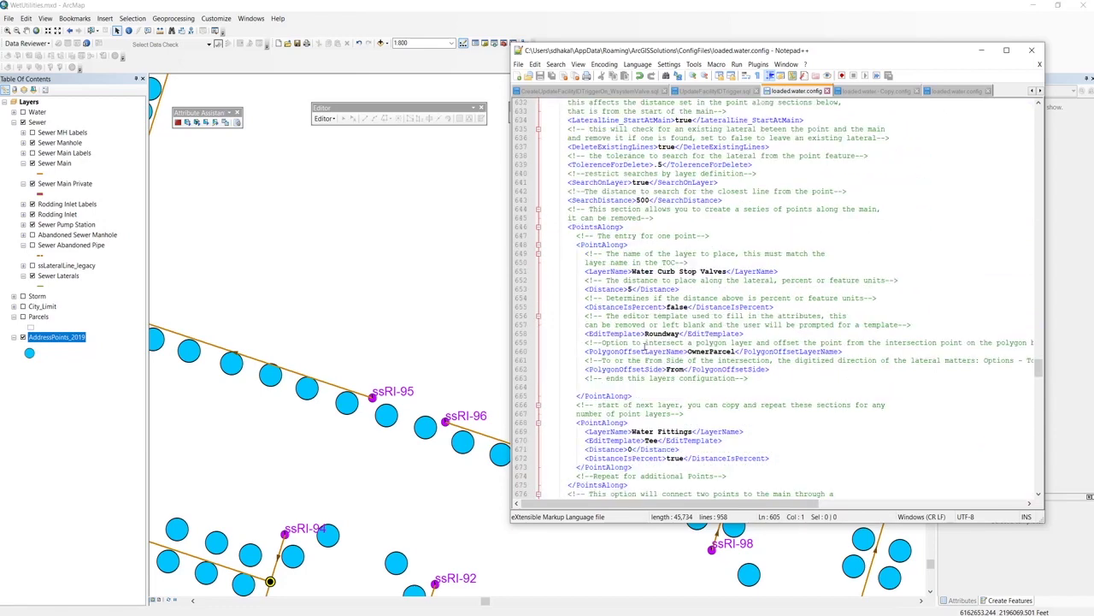
scroll(644, 347, down, 5)
scroll(644, 346, down, 4)
scroll(644, 346, down, 3)
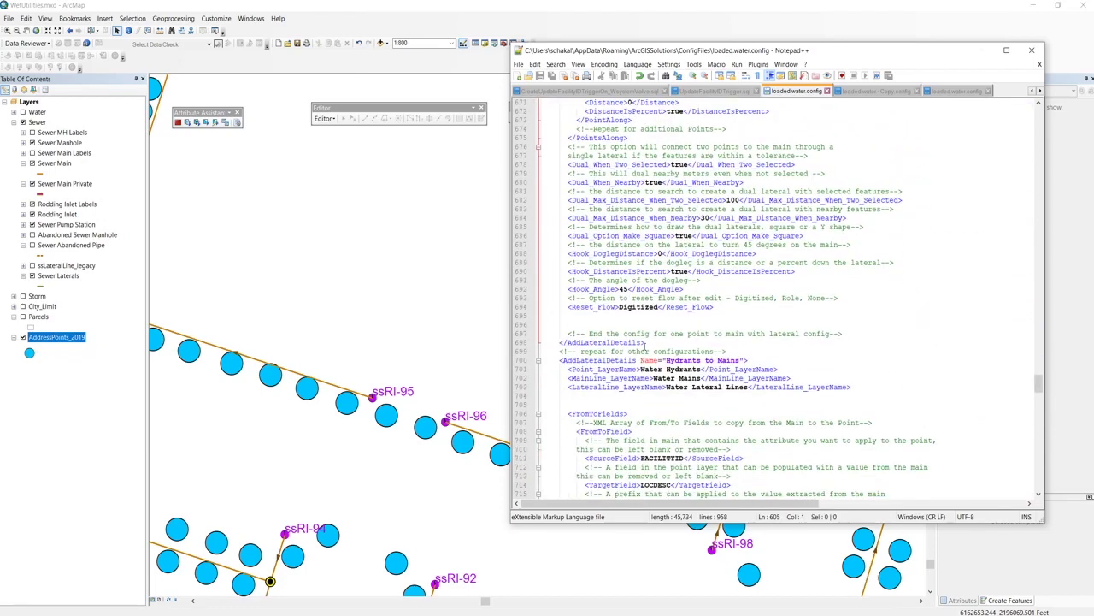
drag(644, 344, 556, 342)
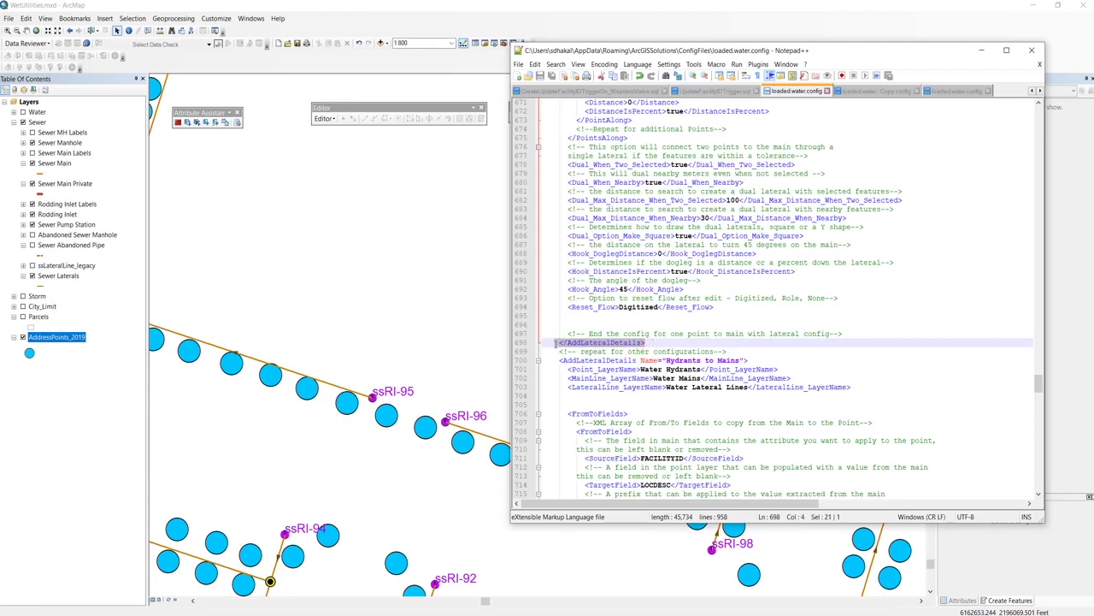
click(666, 387)
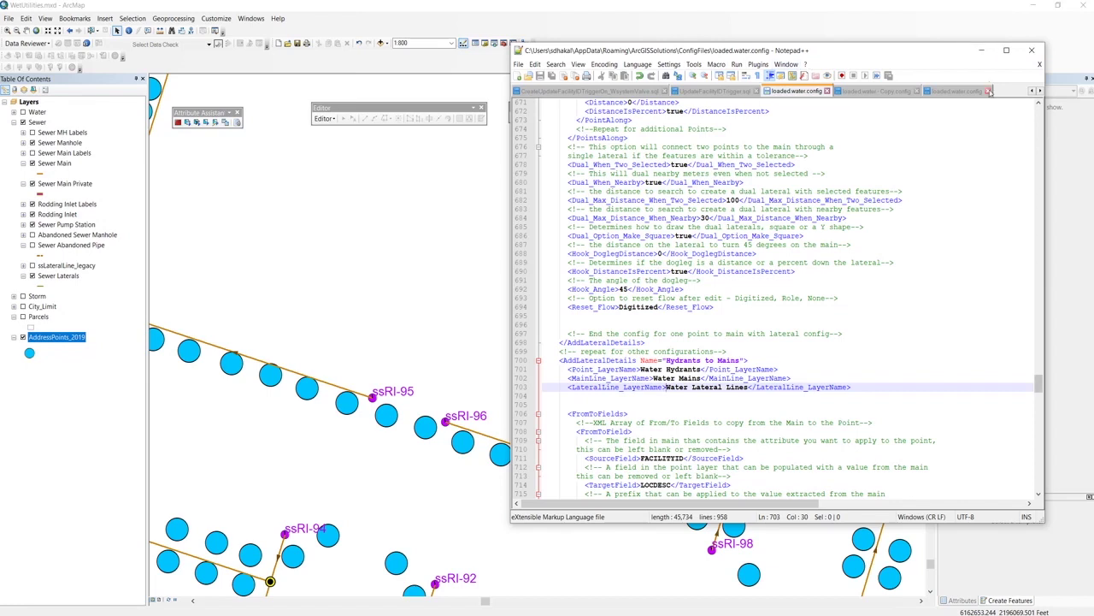
click(981, 50)
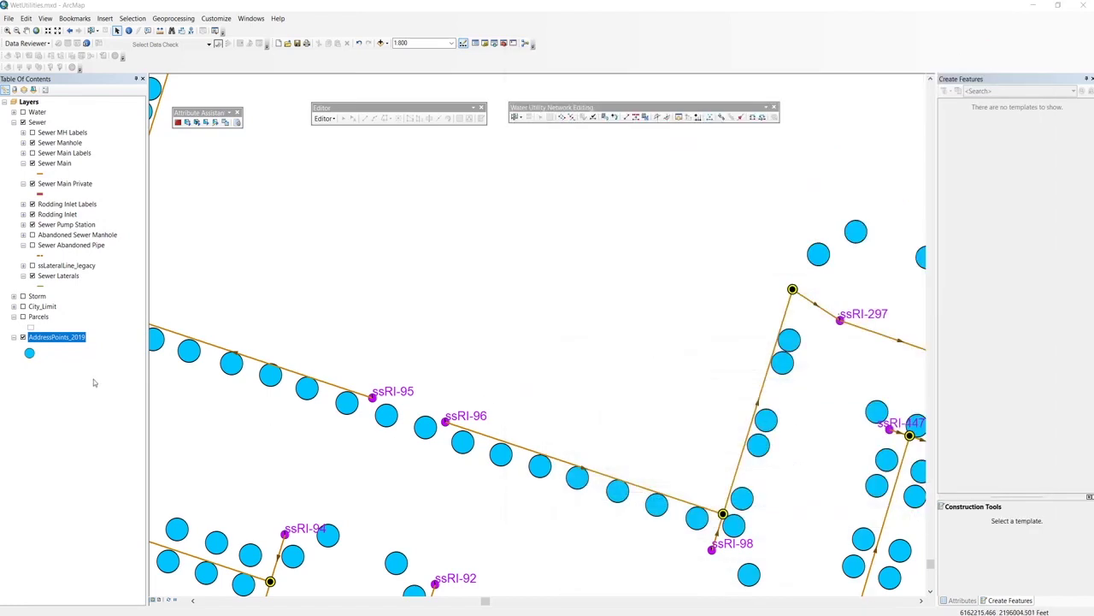
Start editing through the Sewer Laterals layer's Edit Features menu and readjust the map zoom.
right_click(60, 343)
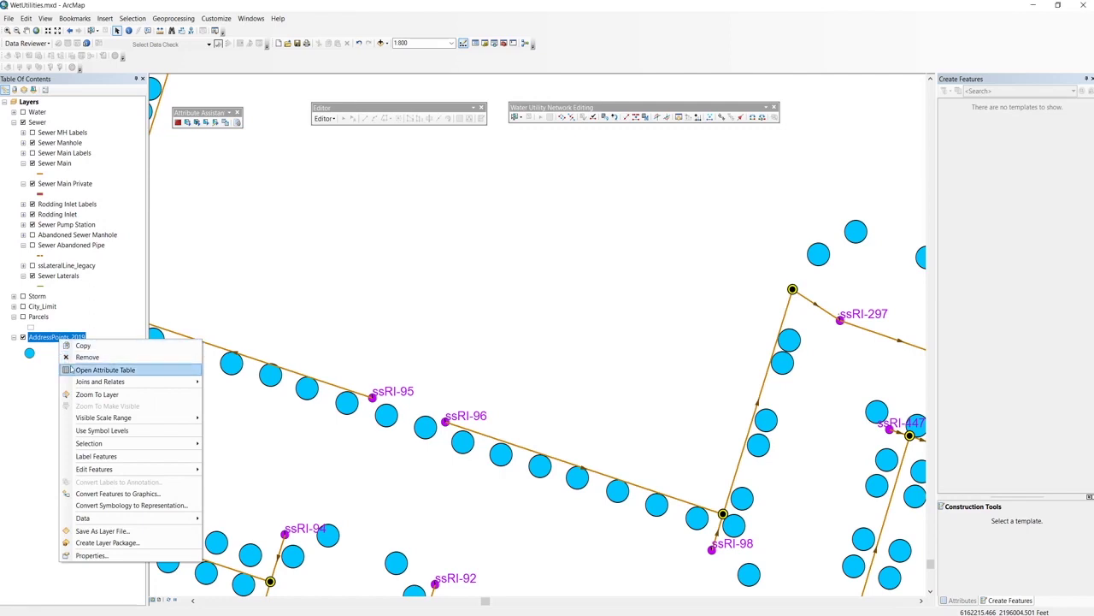
click(323, 315)
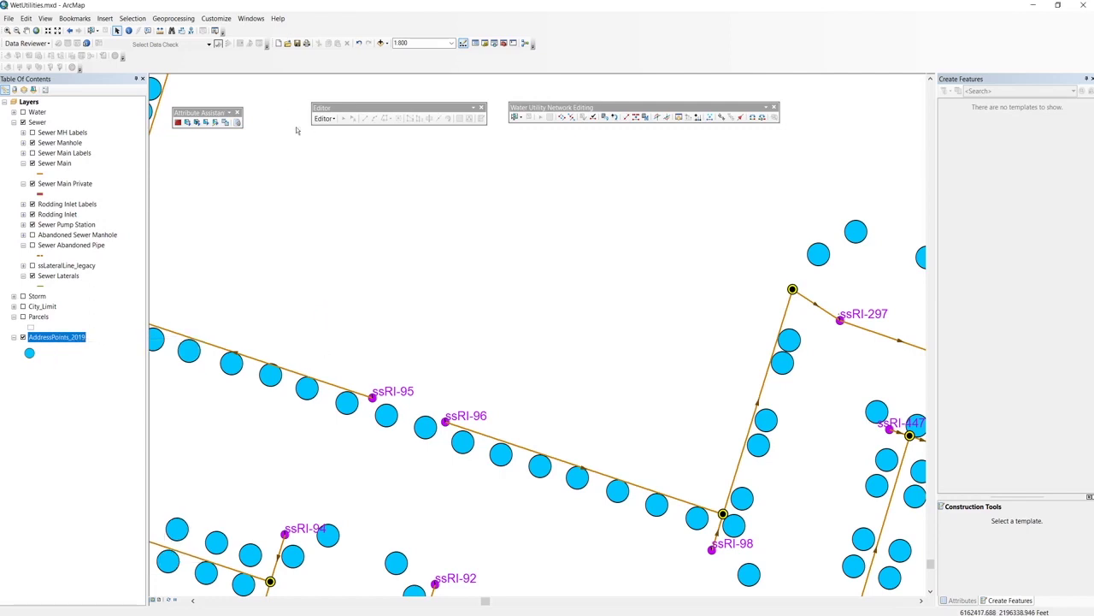
right_click(58, 276)
mouse_move(92, 408)
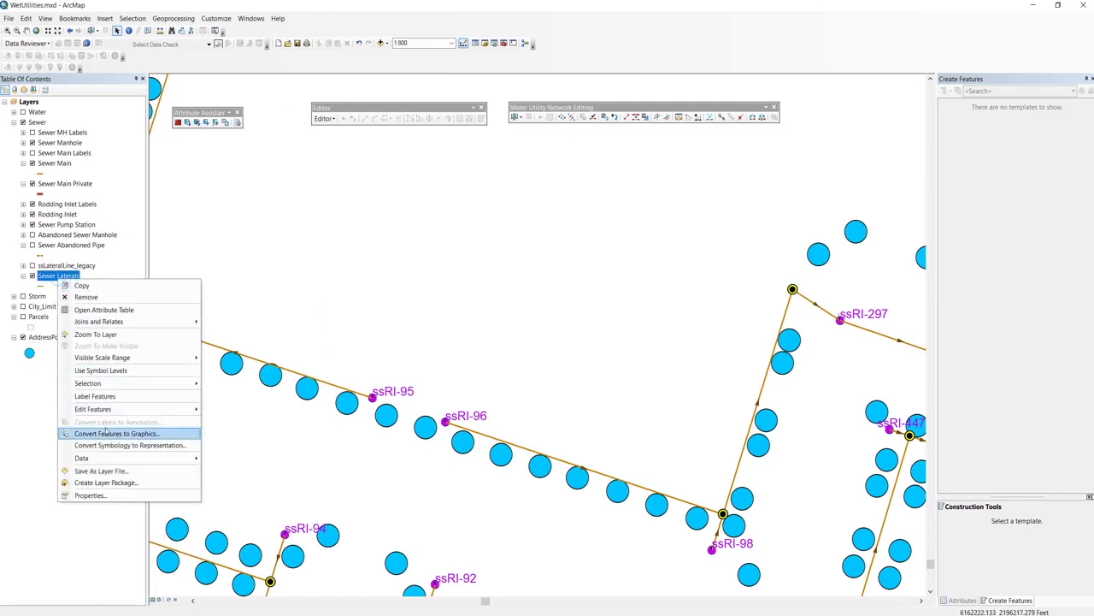
click(235, 410)
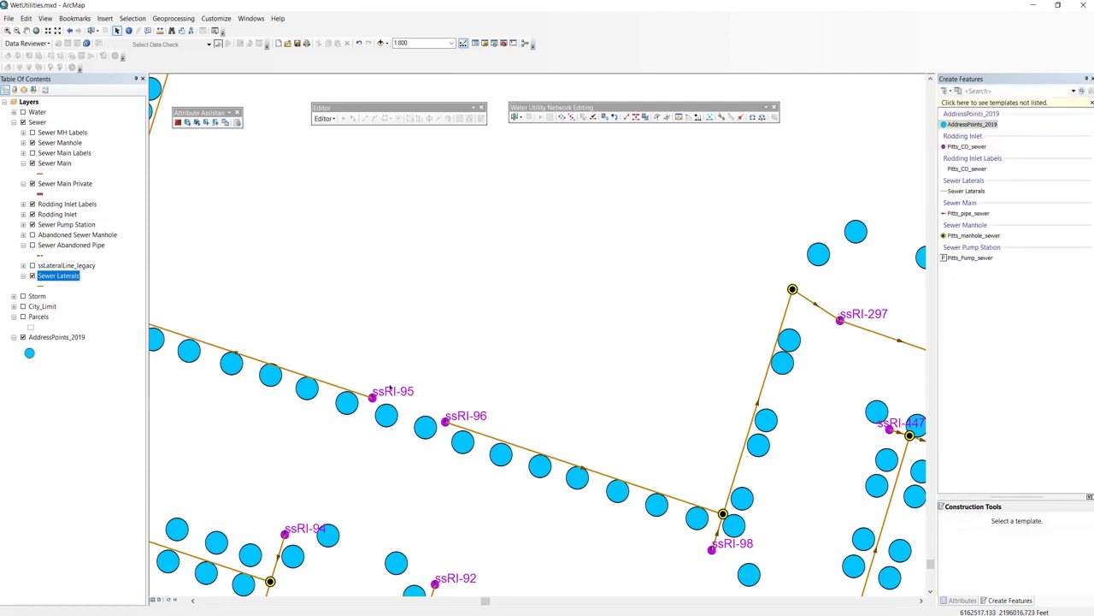
scroll(376, 389, down, 2)
scroll(382, 382, up, 2)
scroll(382, 382, up, 2)
scroll(383, 382, up, 4)
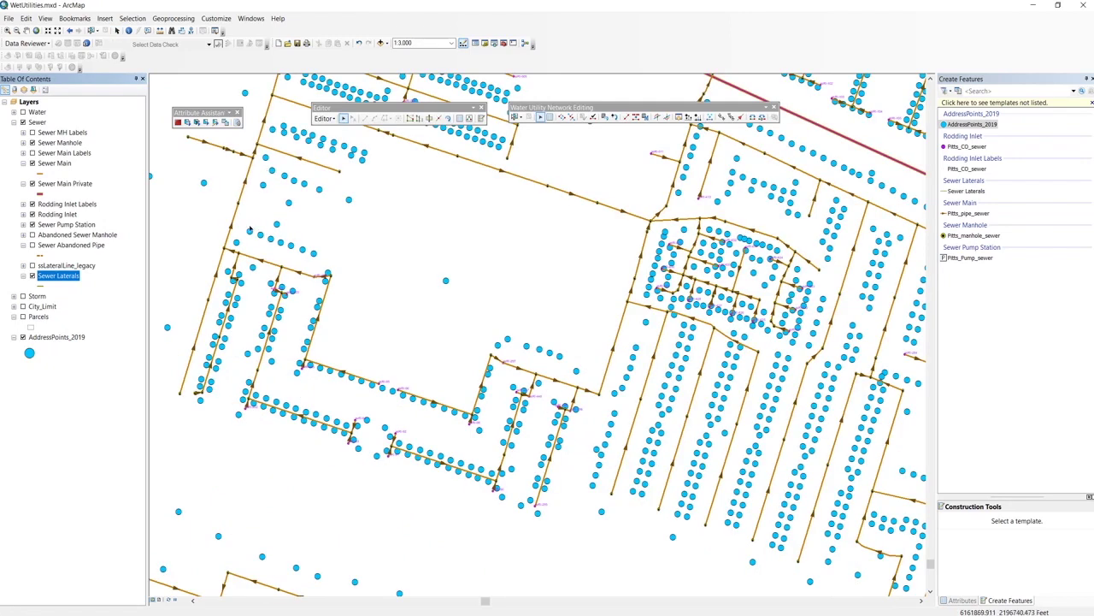
Box-select six address points and add laterals, accepting the Curb Stop Valves and Fittings warnings.
drag(245, 222, 329, 249)
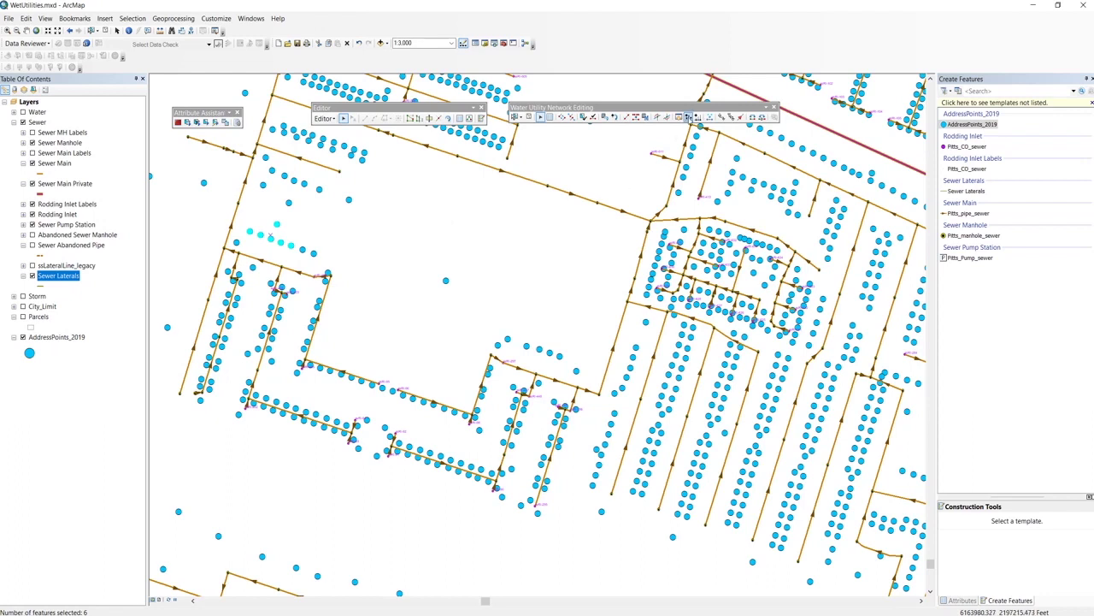
click(689, 118)
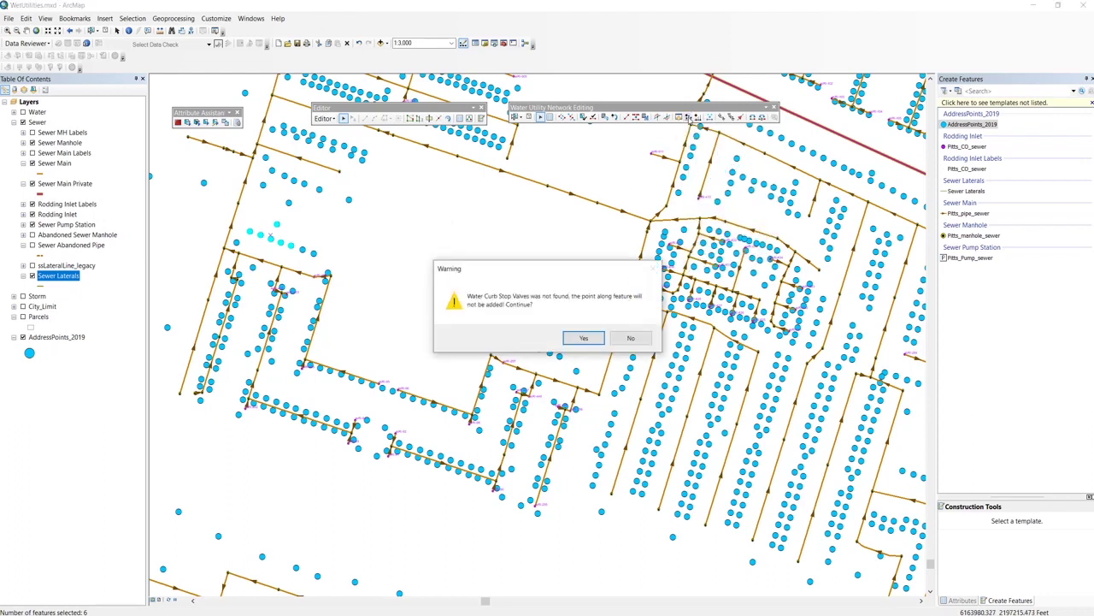
click(589, 333)
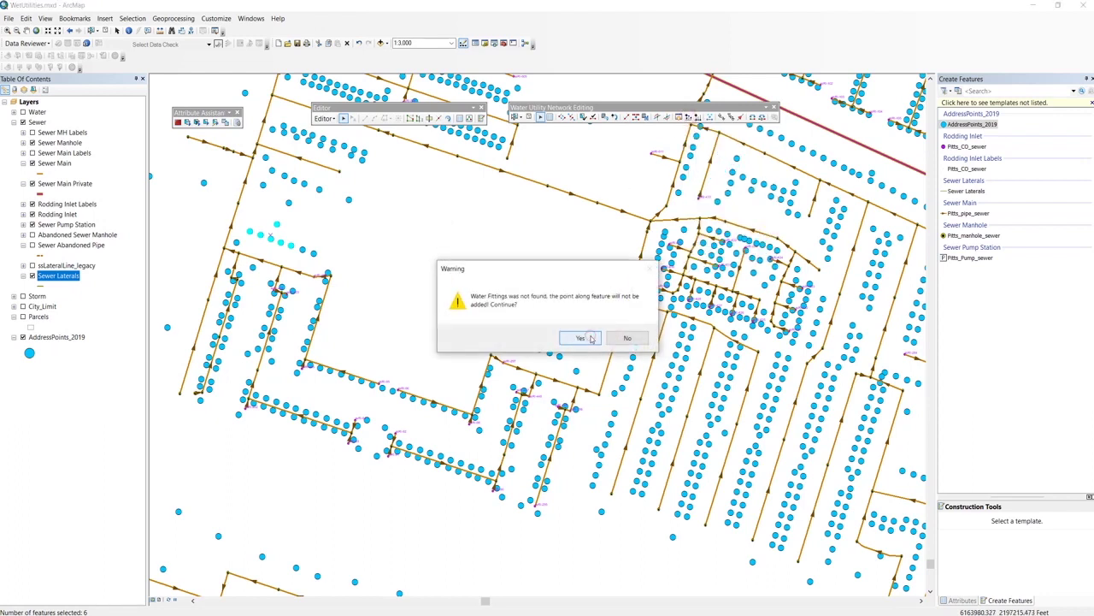
click(590, 335)
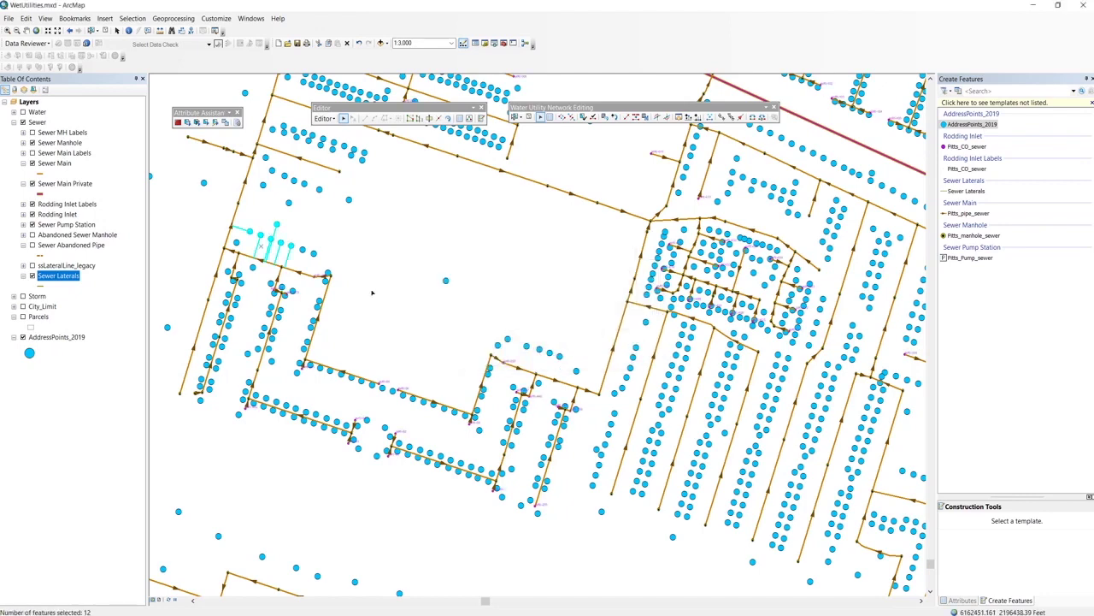
Zoom to 1:500 to check the laterals, back to 1:1,250, then select four address points near the upper main.
scroll(237, 233, down, 1)
scroll(237, 234, down, 1)
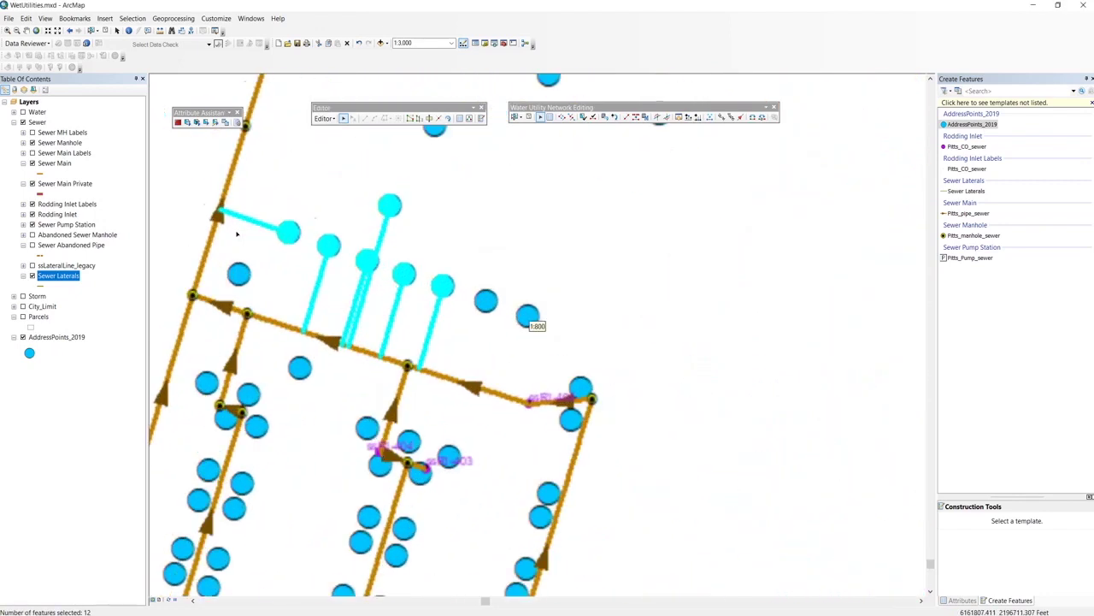
scroll(237, 233, down, 1)
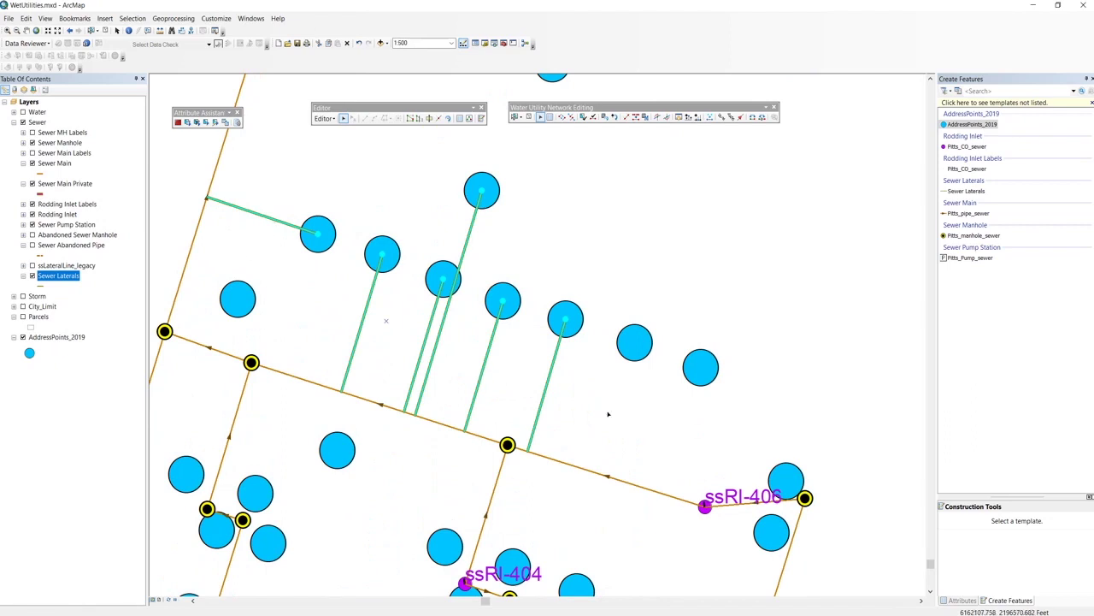
scroll(608, 414, up, 1)
scroll(608, 414, up, 1)
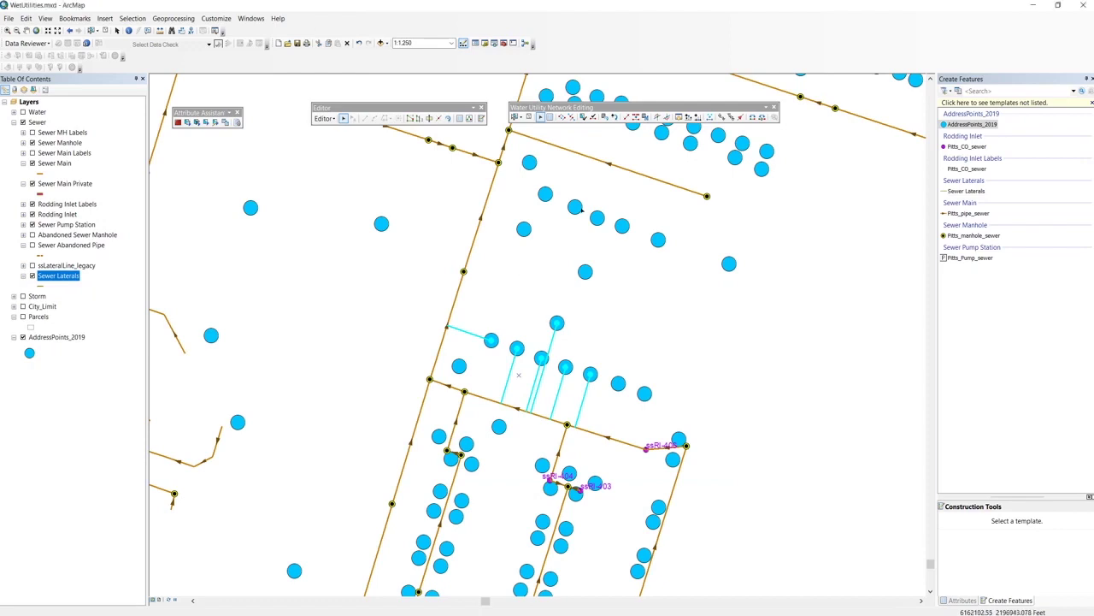
drag(520, 176, 614, 256)
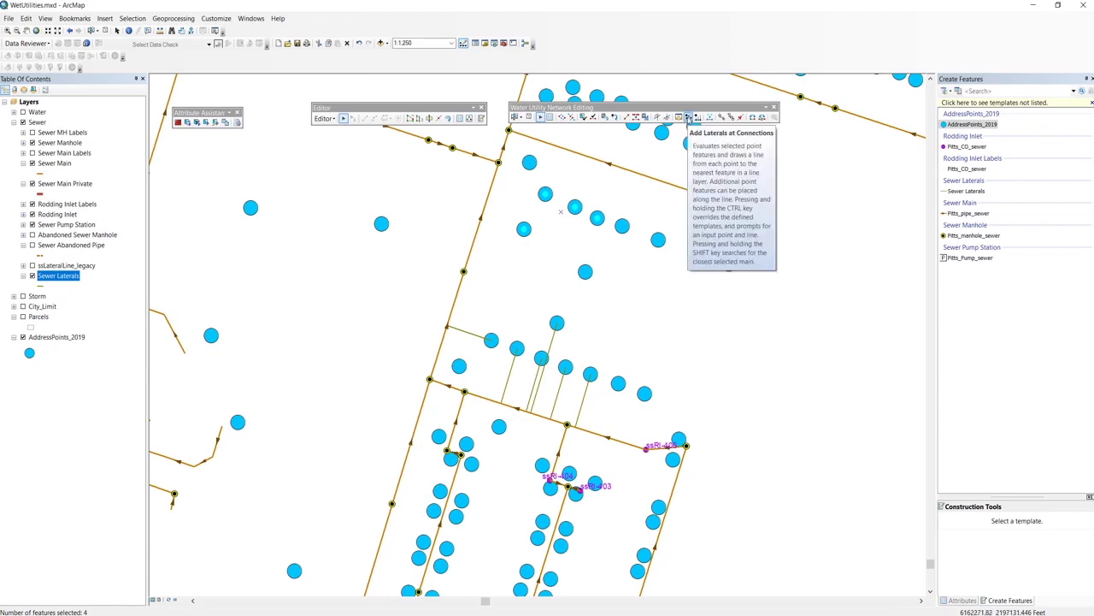
Run Add Laterals at Connections on the four selected points, accepting both Water Fittings warnings.
click(689, 118)
click(579, 338)
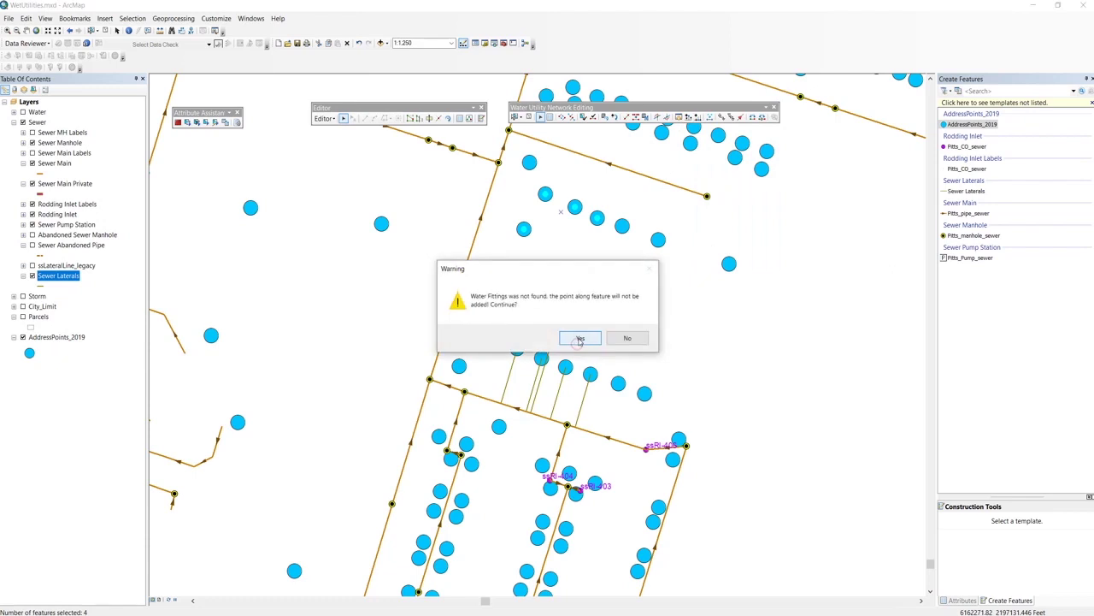
click(580, 339)
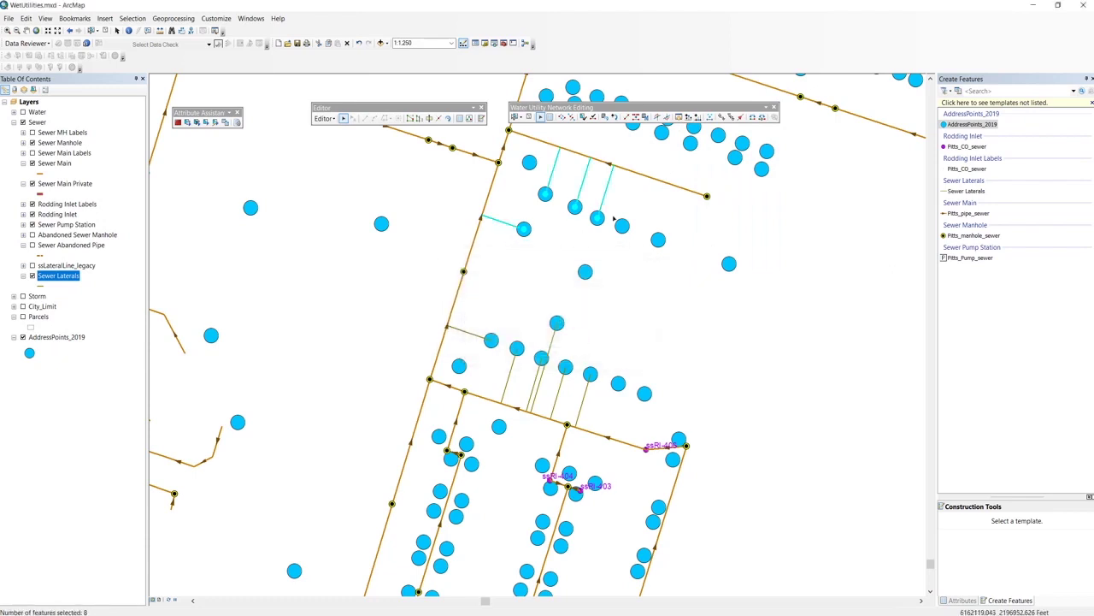